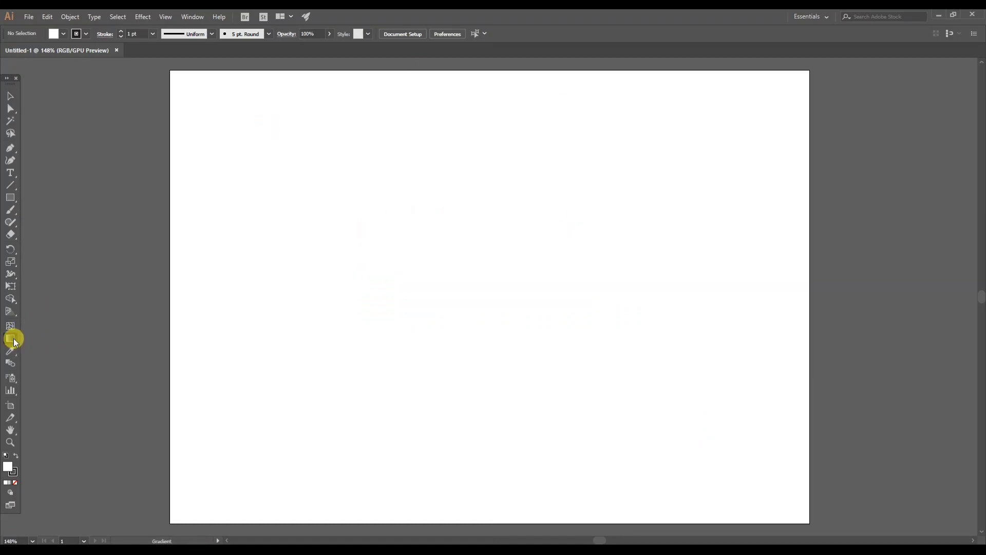
Draw a rectangle about 17.4 × 12.2 cm near the artboard's middle and fill it with a white-to-black linear gradient.
{"action": "left_click", "coordinate": [11, 340]}
{"action": "left_click", "coordinate": [10, 198]}
{"action": "left_click_drag", "start_coordinate": [290, 157], "coordinate": [666, 421]}
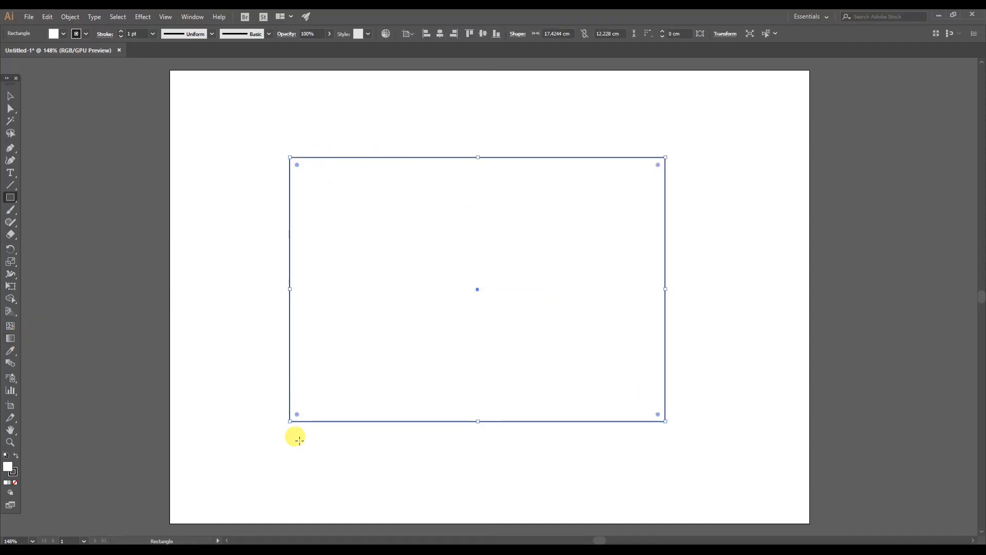
{"action": "left_click", "coordinate": [10, 338]}
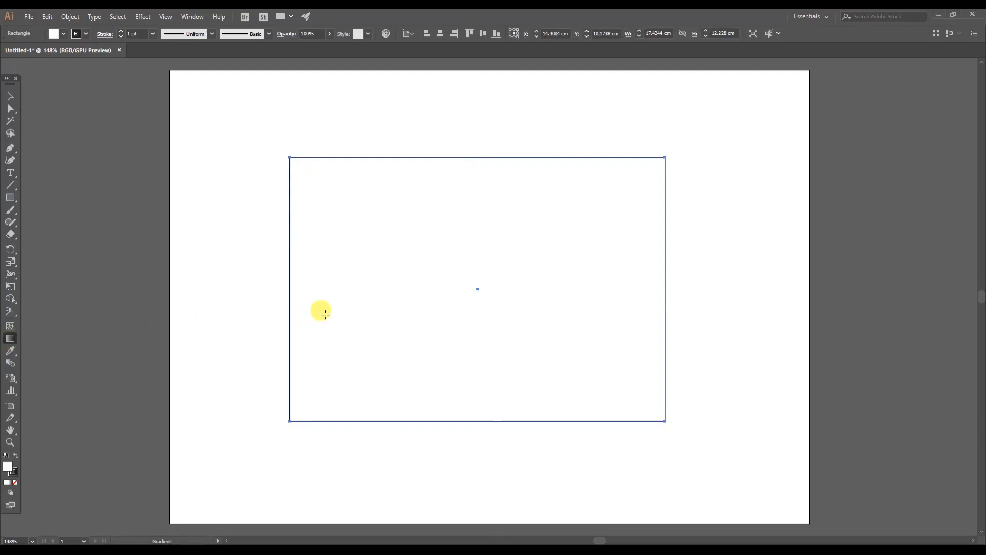
{"action": "left_click", "coordinate": [347, 236]}
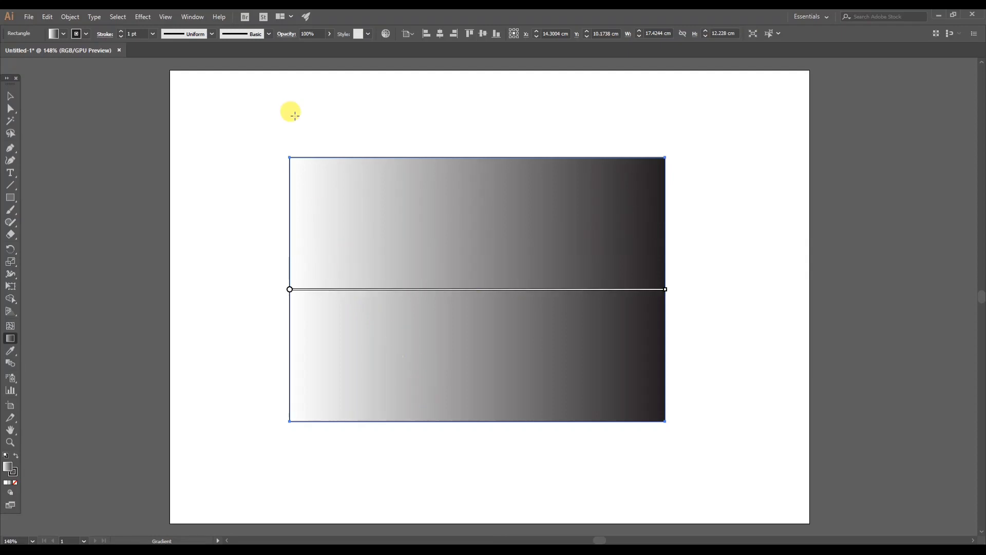
Show the Gradient settings and place them beside the rectangle.
{"action": "left_click", "coordinate": [192, 15]}
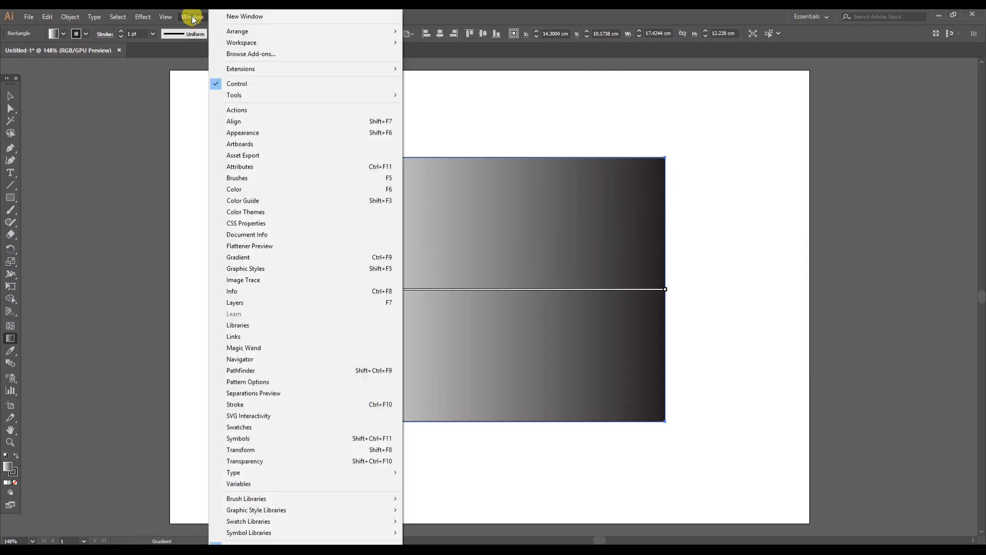
{"action": "left_click", "coordinate": [257, 257]}
{"action": "left_click_drag", "start_coordinate": [848, 181], "coordinate": [781, 162]}
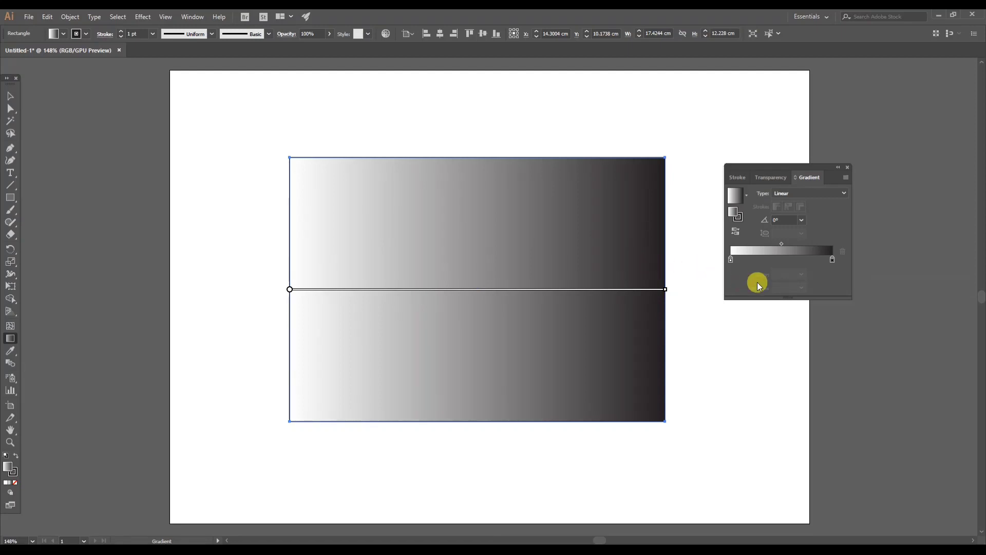
{"action": "left_click_drag", "start_coordinate": [743, 272], "coordinate": [734, 268]}
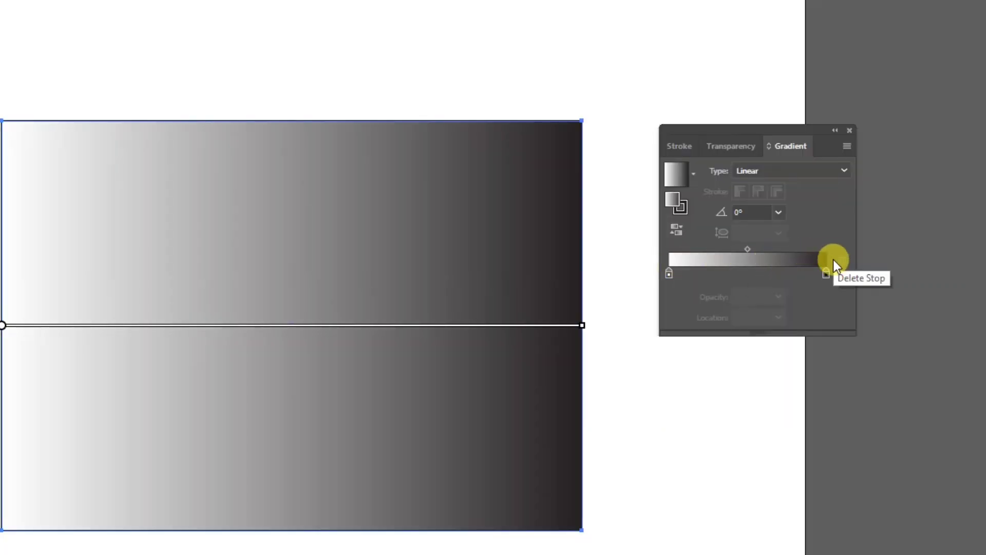
Try several red, green, pink, orange and yellow swatches on the gradient's starting stop, ending on dark red.
{"action": "left_click", "coordinate": [668, 274]}
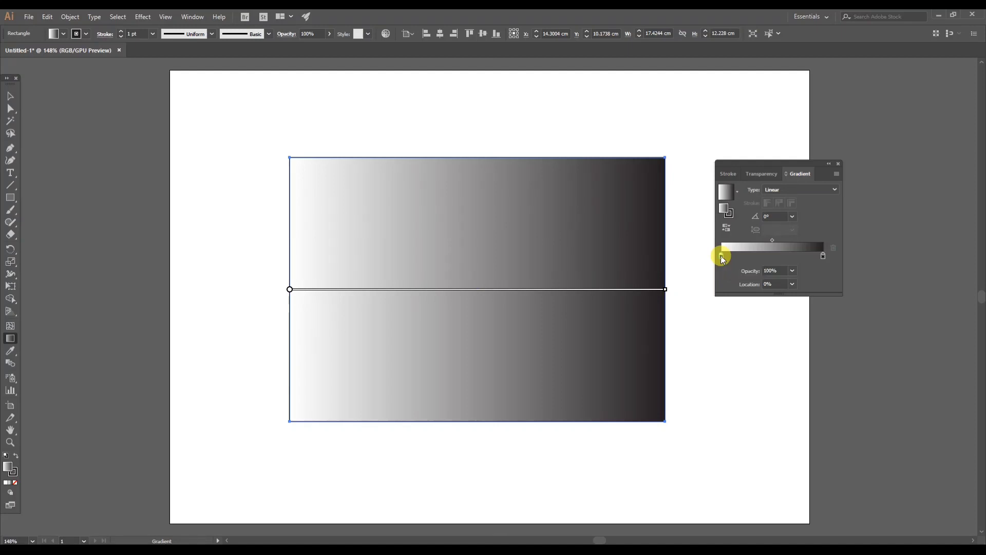
{"action": "double_click", "coordinate": [720, 255]}
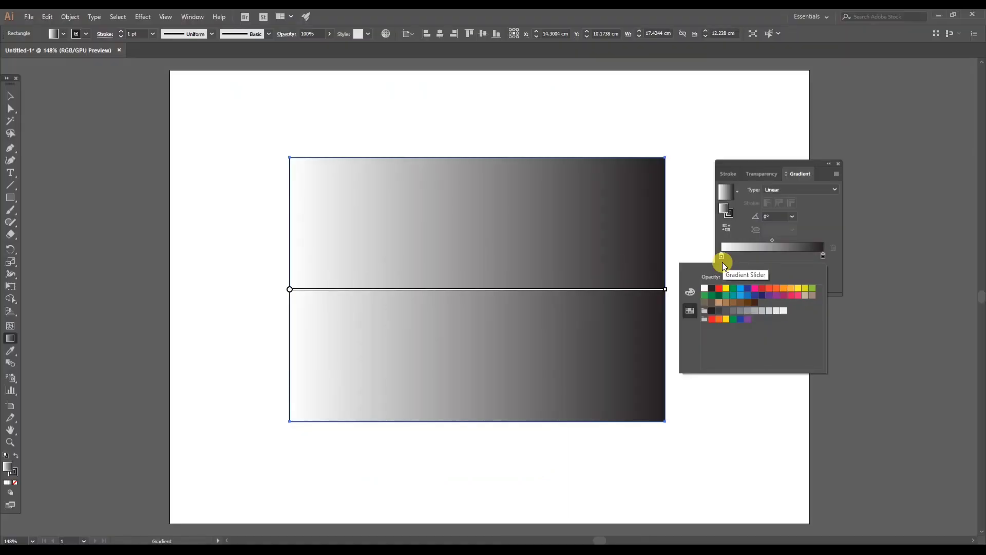
{"action": "left_click", "coordinate": [719, 290]}
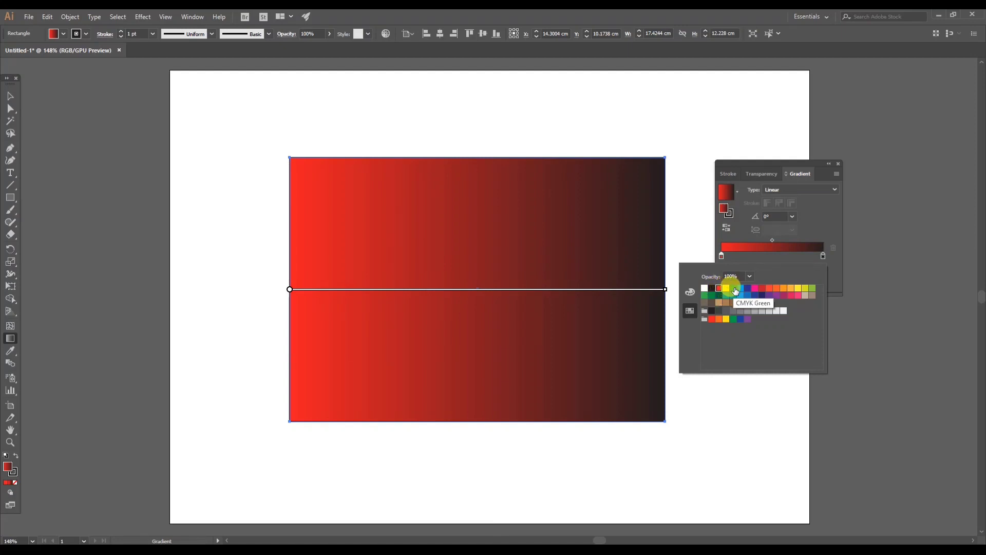
{"action": "left_click", "coordinate": [734, 288]}
{"action": "left_click", "coordinate": [755, 288]}
{"action": "left_click", "coordinate": [766, 291]}
{"action": "left_click", "coordinate": [762, 288]}
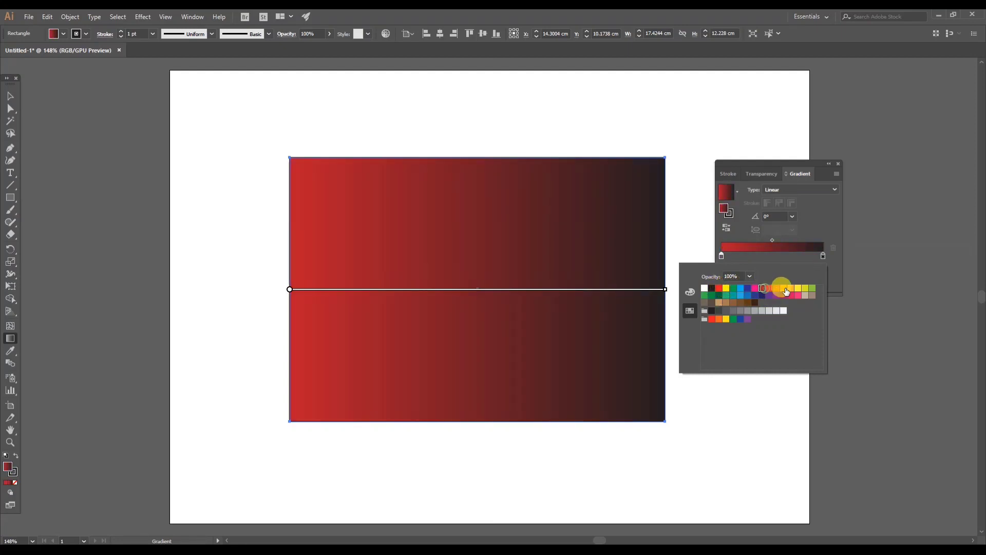
{"action": "left_click", "coordinate": [798, 288]}
{"action": "left_click", "coordinate": [806, 289]}
{"action": "left_click", "coordinate": [781, 290]}
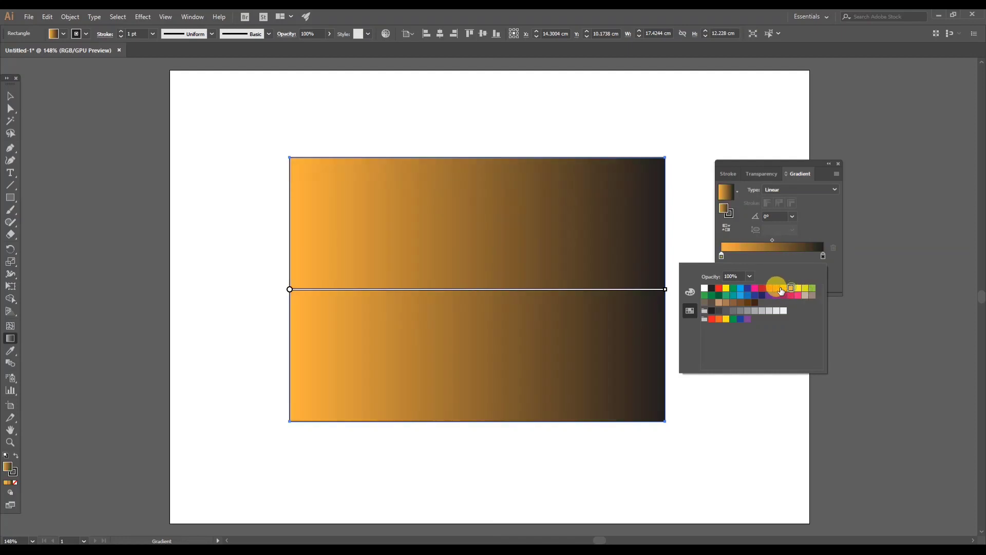
{"action": "left_click", "coordinate": [762, 288]}
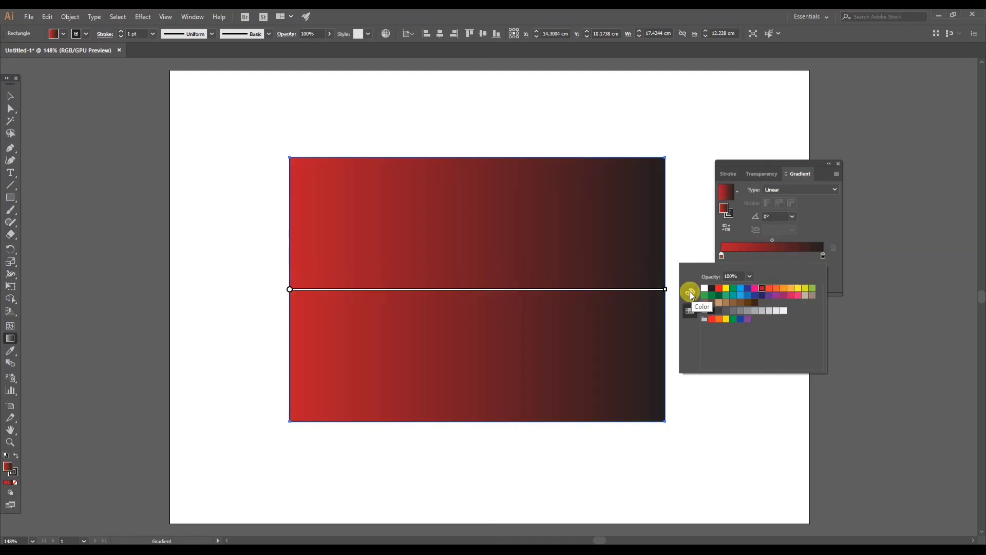
Try spectrum colours on the starting stop and adjust its RGB values to the olive tone A4A160.
{"action": "left_click", "coordinate": [690, 292]}
{"action": "left_click", "coordinate": [691, 310]}
{"action": "left_click", "coordinate": [692, 293]}
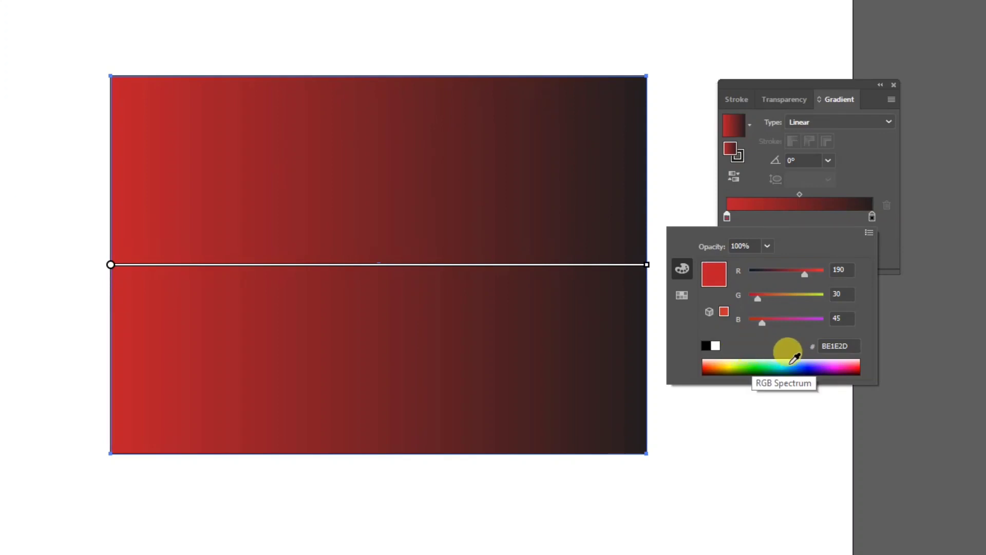
{"action": "left_click", "coordinate": [854, 361]}
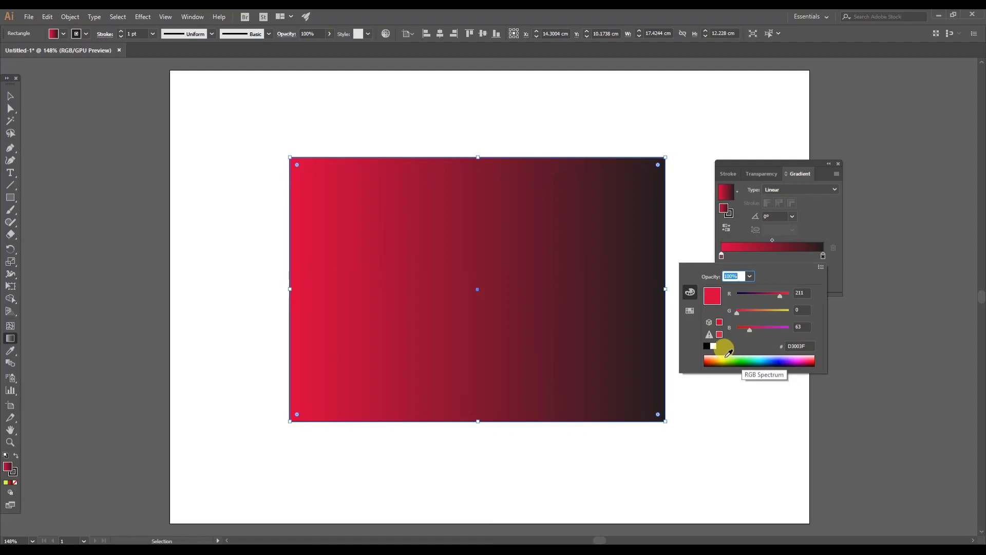
{"action": "left_click", "coordinate": [753, 358]}
{"action": "left_click_drag", "start_coordinate": [754, 356], "coordinate": [732, 330]}
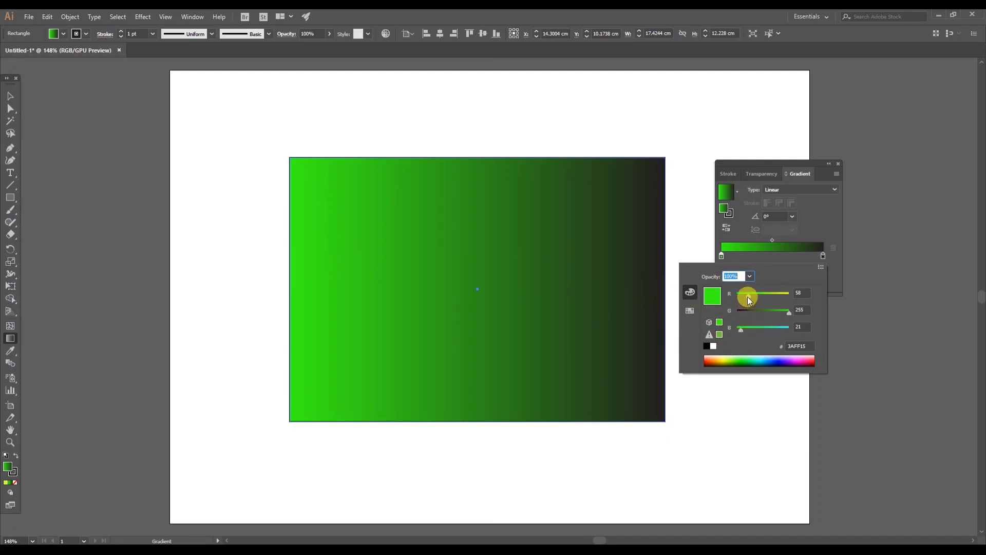
{"action": "mouse_move", "coordinate": [748, 297]}
{"action": "left_mouse_down"}
{"action": "mouse_move", "coordinate": [770, 295]}
{"action": "mouse_move", "coordinate": [758, 331]}
{"action": "left_mouse_up"}
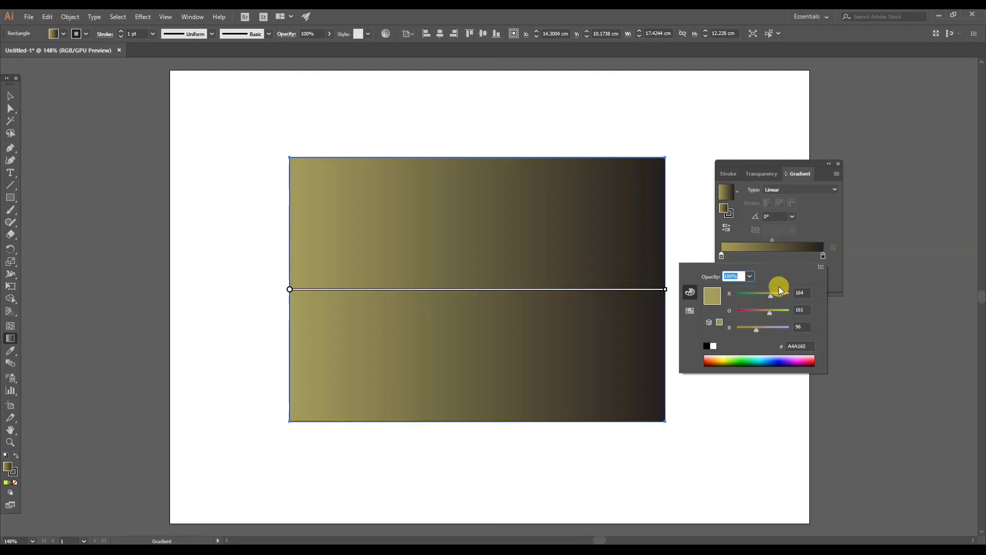
Switch the starting stop's colour mode to CMYK and mix an orange.
{"action": "left_click", "coordinate": [820, 267]}
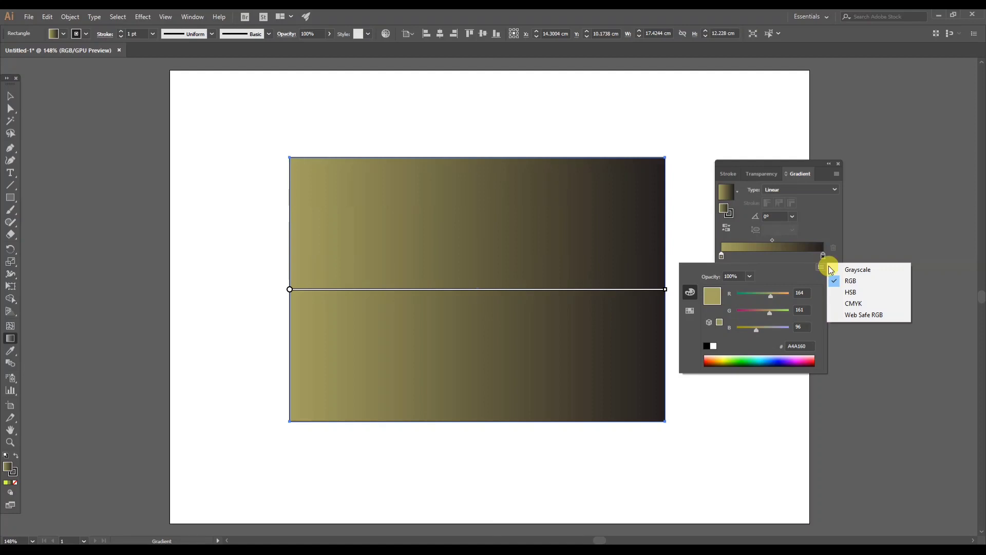
{"action": "left_click", "coordinate": [853, 304]}
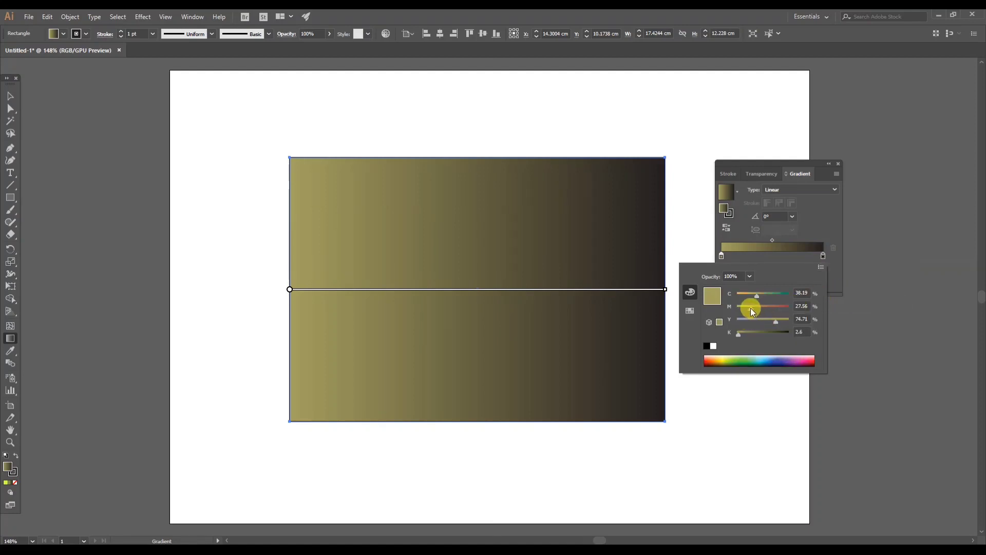
{"action": "mouse_move", "coordinate": [751, 309]}
{"action": "left_mouse_down"}
{"action": "mouse_move", "coordinate": [772, 295]}
{"action": "mouse_move", "coordinate": [762, 296]}
{"action": "mouse_move", "coordinate": [768, 309]}
{"action": "mouse_move", "coordinate": [745, 297]}
{"action": "left_mouse_up"}
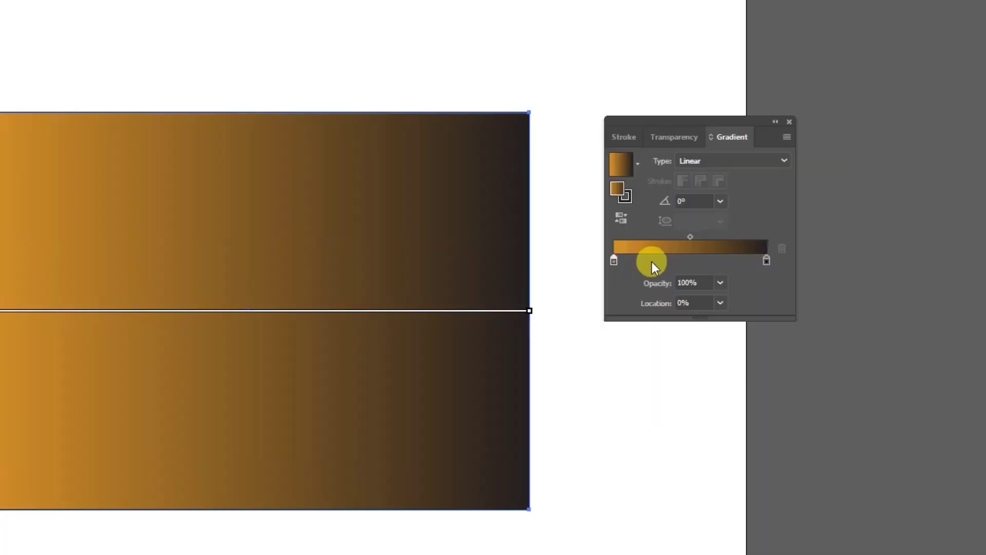
{"action": "left_click", "coordinate": [747, 256]}
{"action": "left_click", "coordinate": [721, 256]}
{"action": "left_click_drag", "start_coordinate": [746, 257], "coordinate": [746, 280]}
{"action": "left_click", "coordinate": [721, 256]}
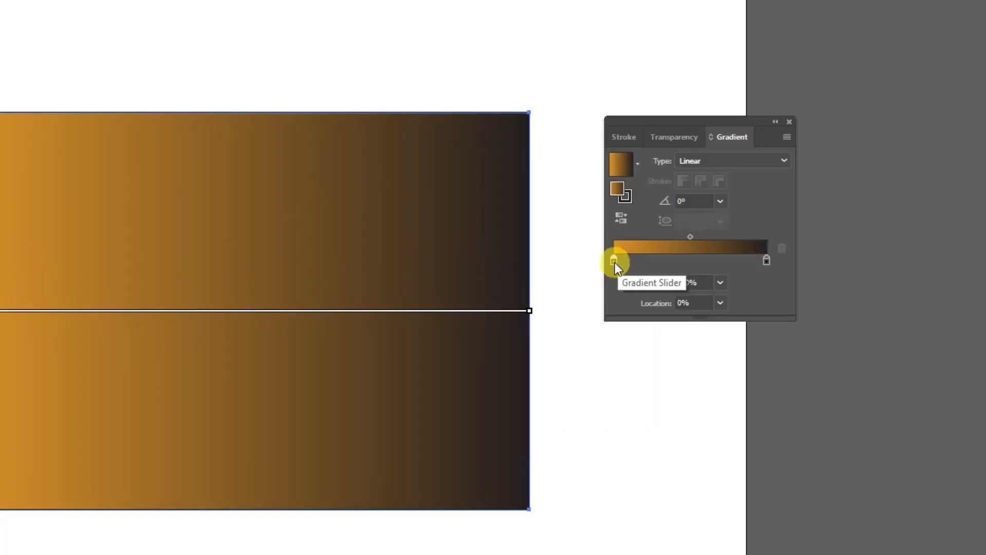
Check the starting stop's colour values and highlight its hex code.
{"action": "double_click", "coordinate": [615, 261]}
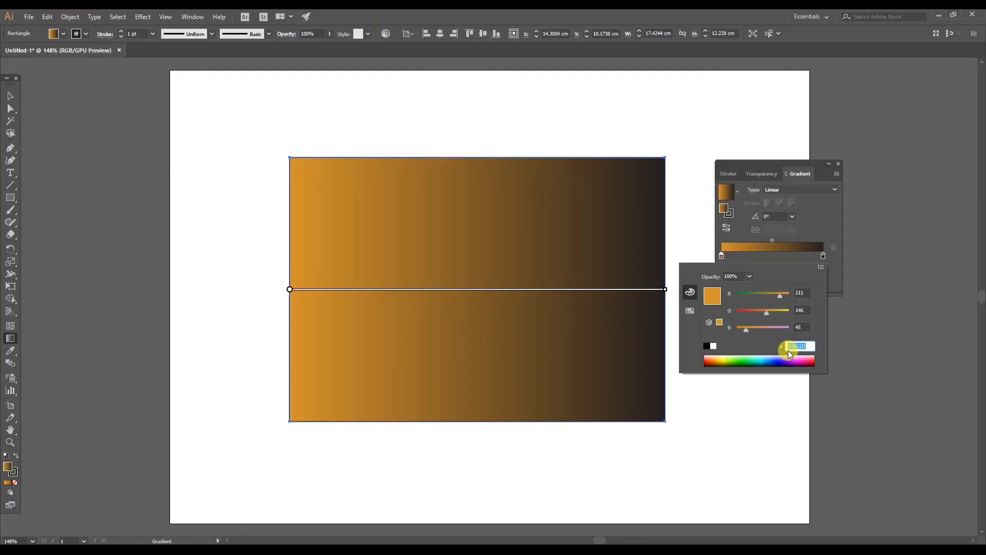
{"action": "left_click", "coordinate": [744, 396]}
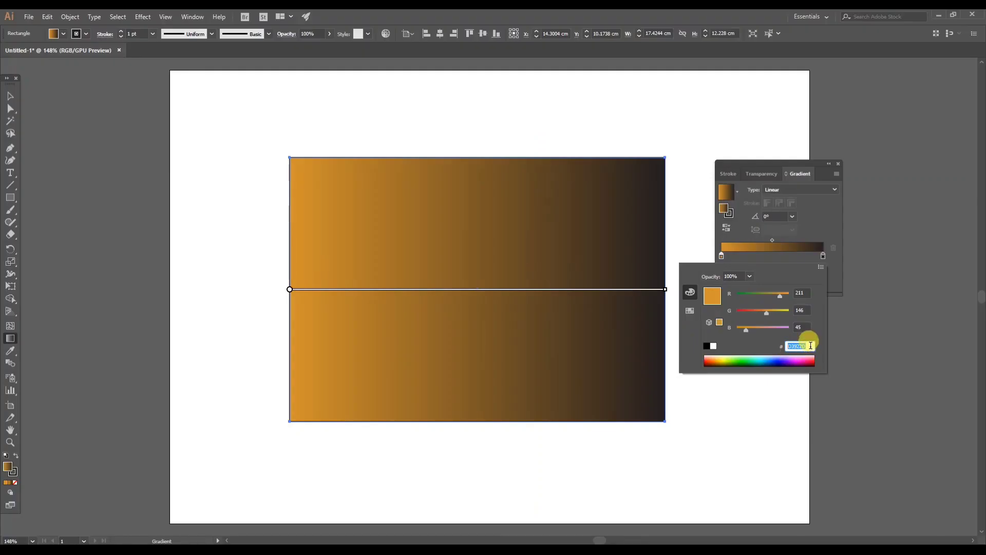
{"action": "left_click", "coordinate": [808, 346]}
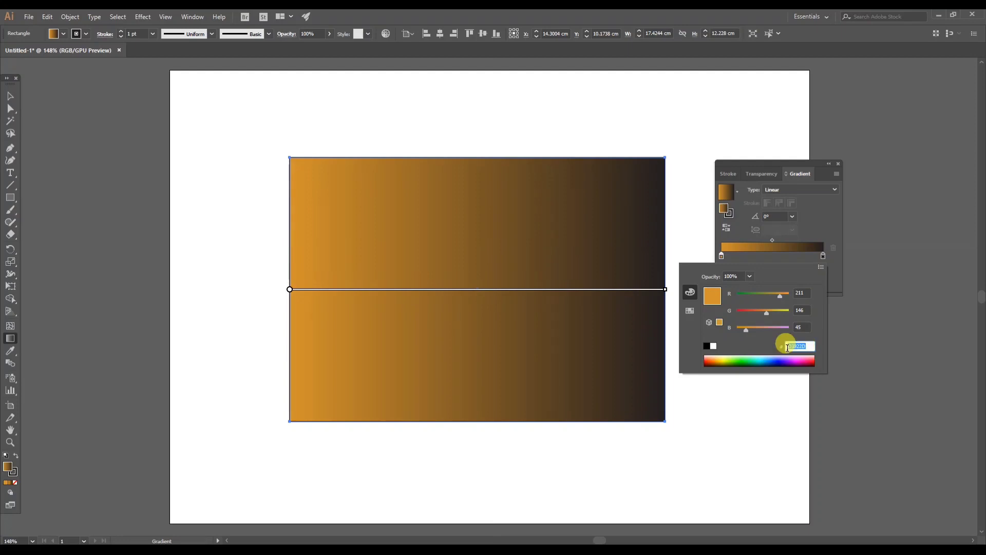
{"action": "double_click", "coordinate": [809, 347]}
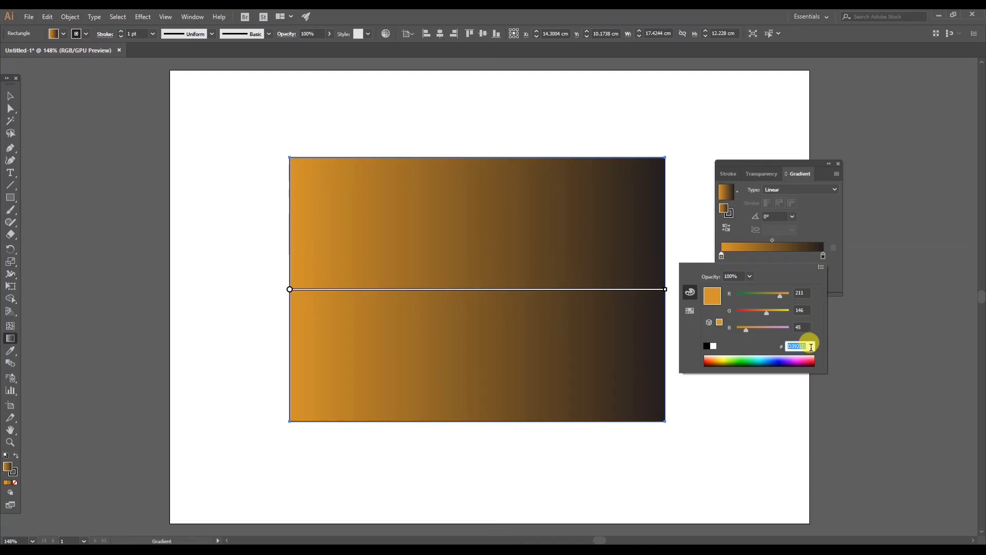
{"action": "left_click", "coordinate": [743, 261]}
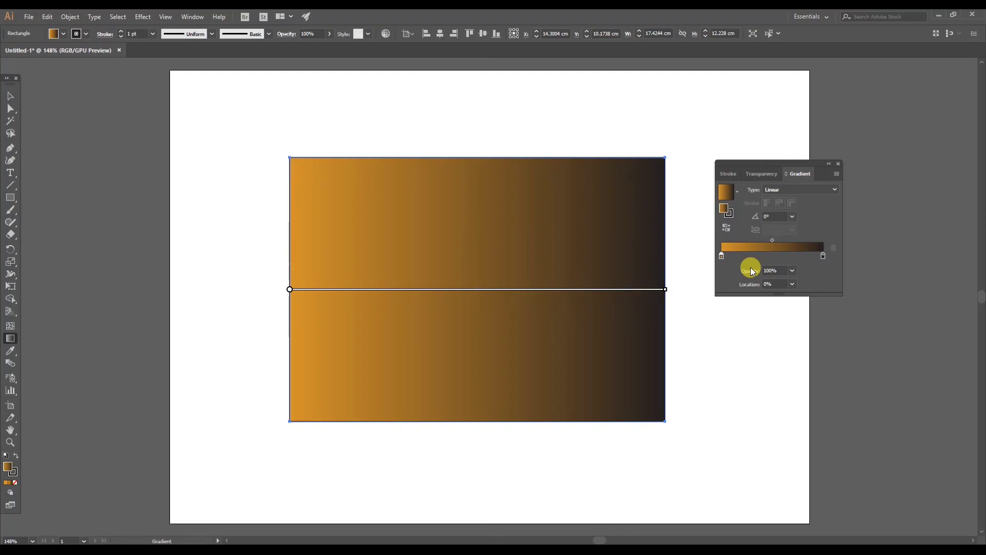
Set the gradient's end stop to pink and add a colour stop at about 36% along the gradient.
{"action": "double_click", "coordinate": [824, 256]}
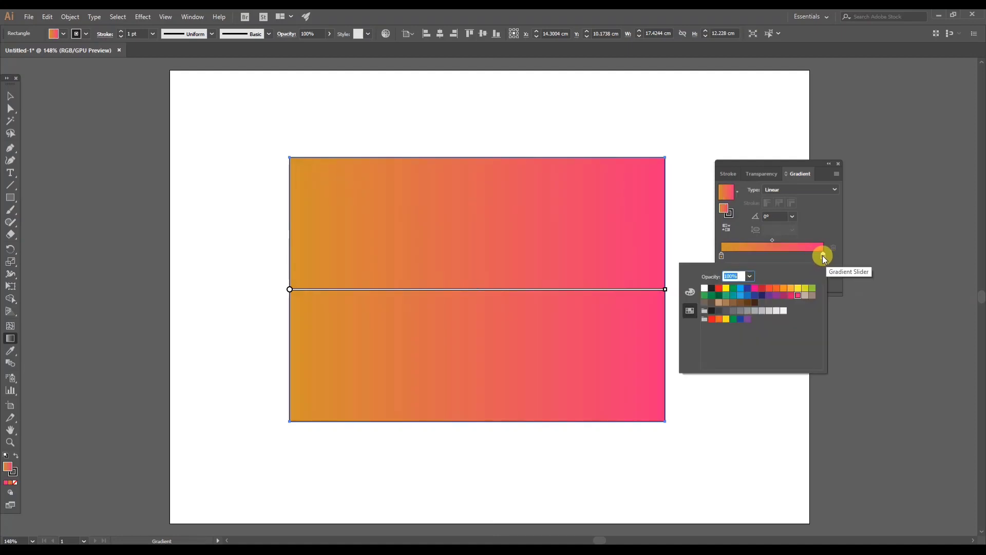
{"action": "left_click", "coordinate": [823, 256]}
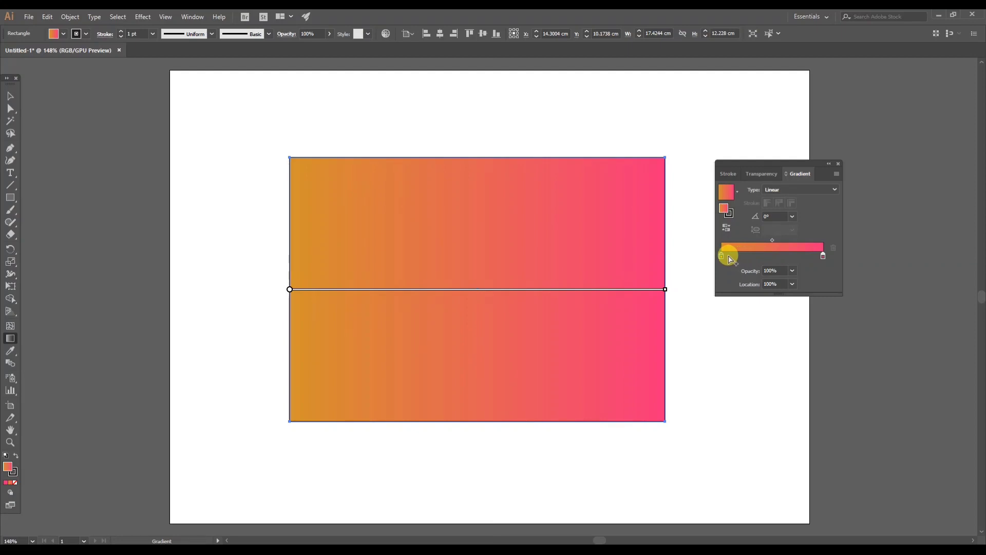
{"action": "left_click", "coordinate": [749, 255]}
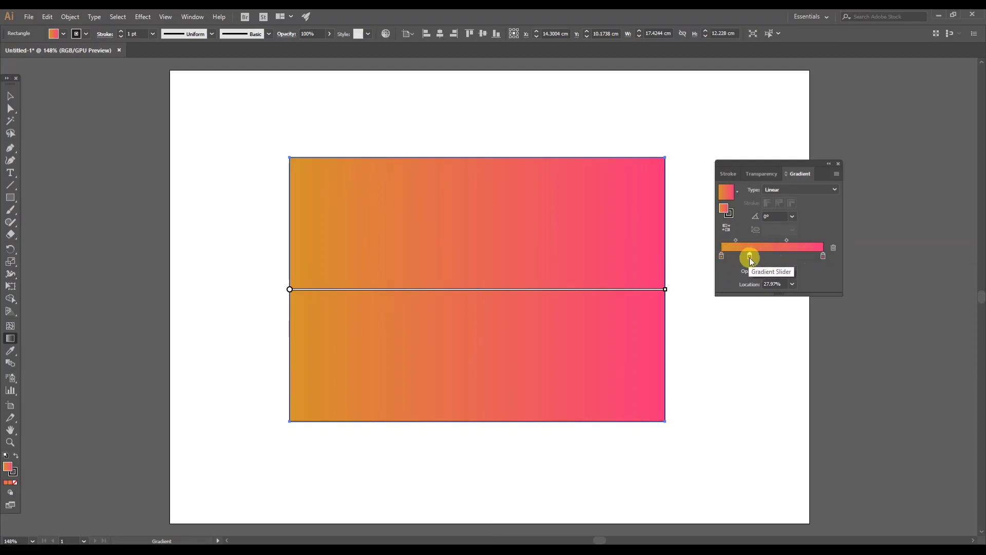
{"action": "left_click_drag", "start_coordinate": [749, 255], "coordinate": [758, 248]}
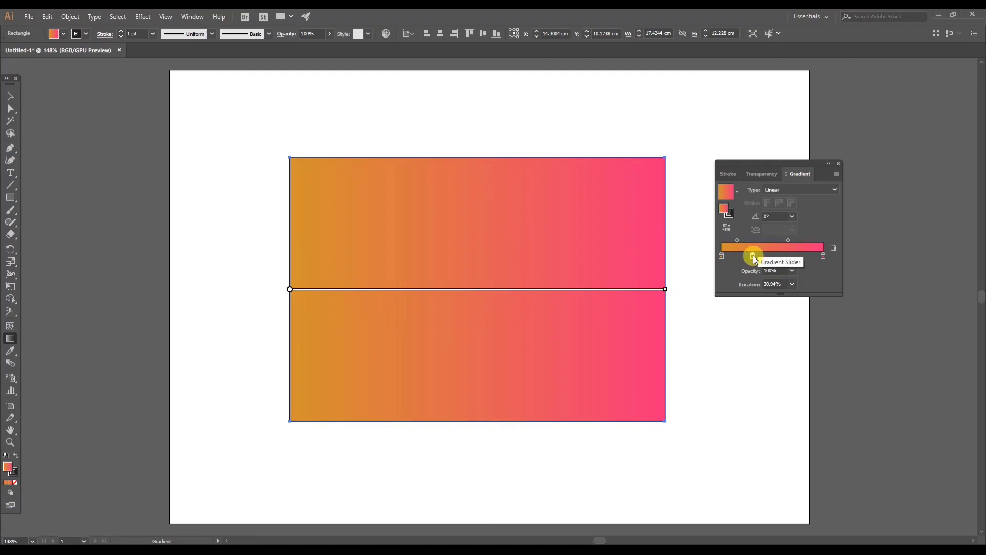
{"action": "left_click_drag", "start_coordinate": [753, 256], "coordinate": [758, 258]}
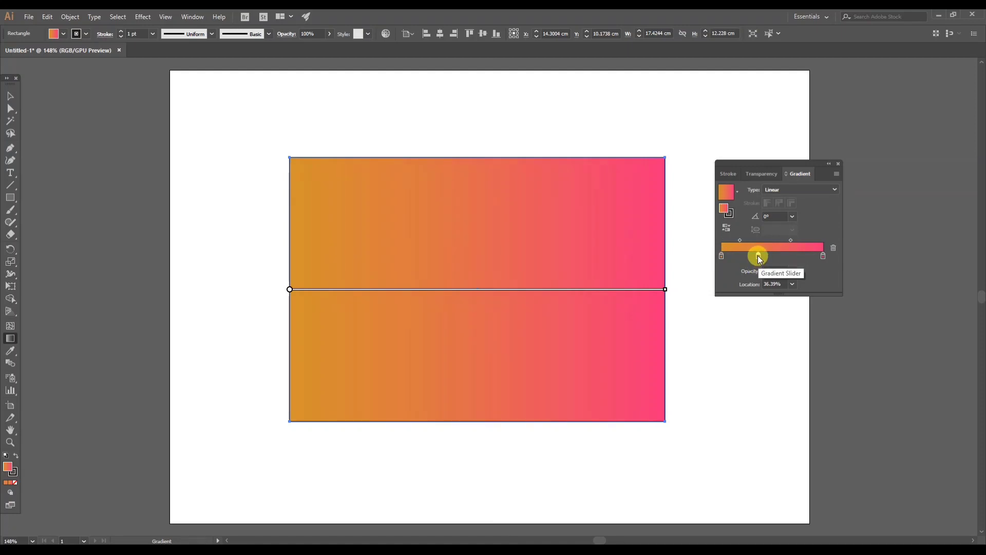
Colour the added middle stop CMYK Green and move it to about 50% along the gradient.
{"action": "double_click", "coordinate": [757, 256]}
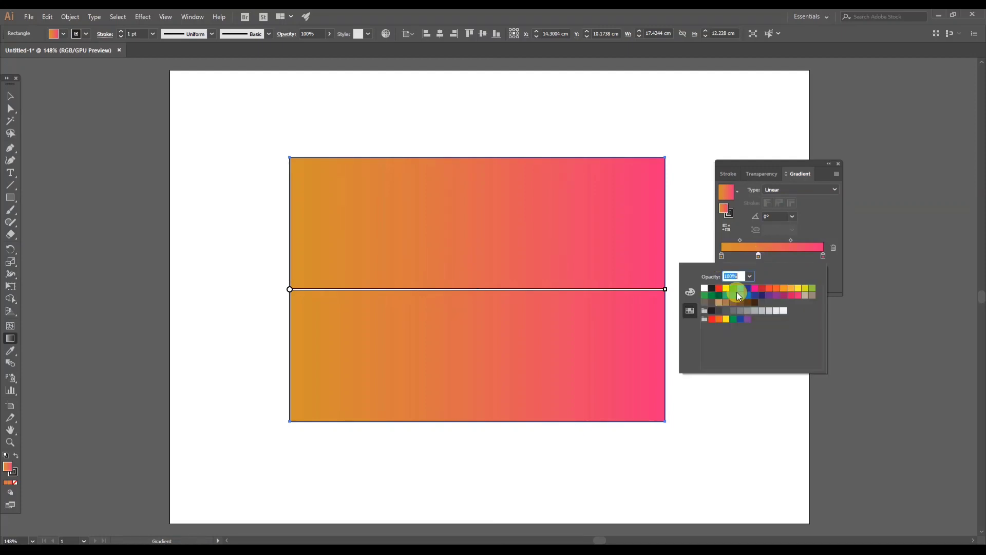
{"action": "left_click", "coordinate": [737, 291]}
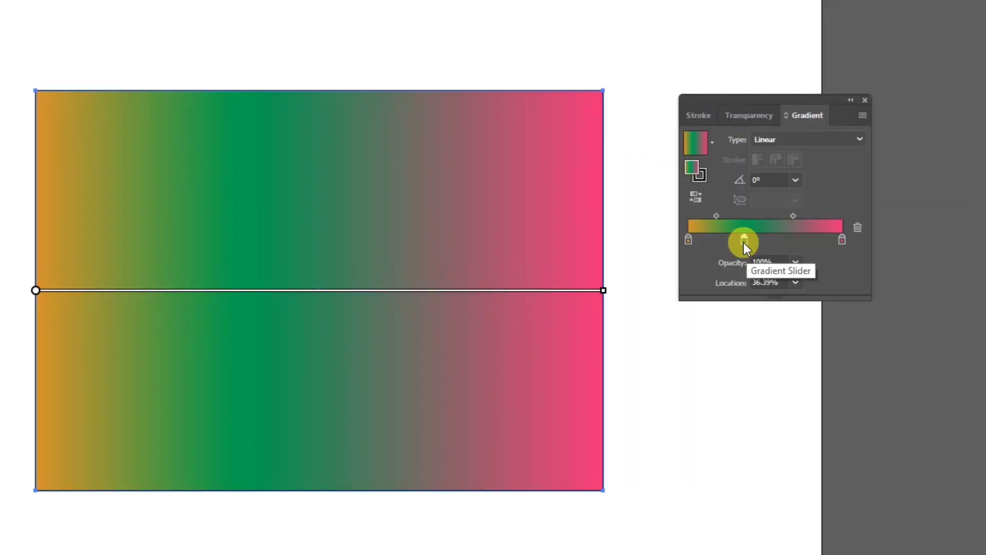
{"action": "left_click_drag", "start_coordinate": [744, 239], "coordinate": [765, 241]}
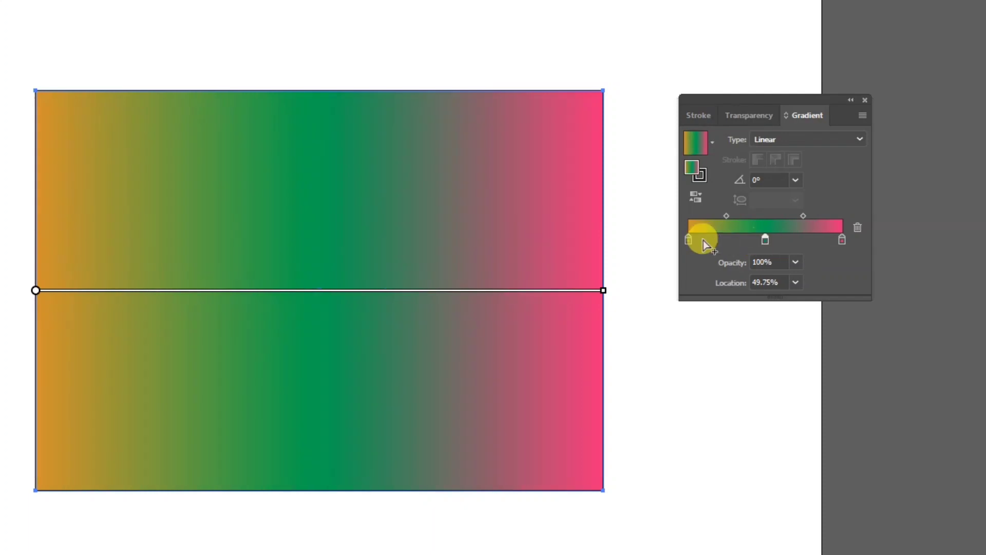
Colour the gradient's starting stop yellow and add a CMYK Blue stop at about 26% along the gradient.
{"action": "double_click", "coordinate": [688, 240]}
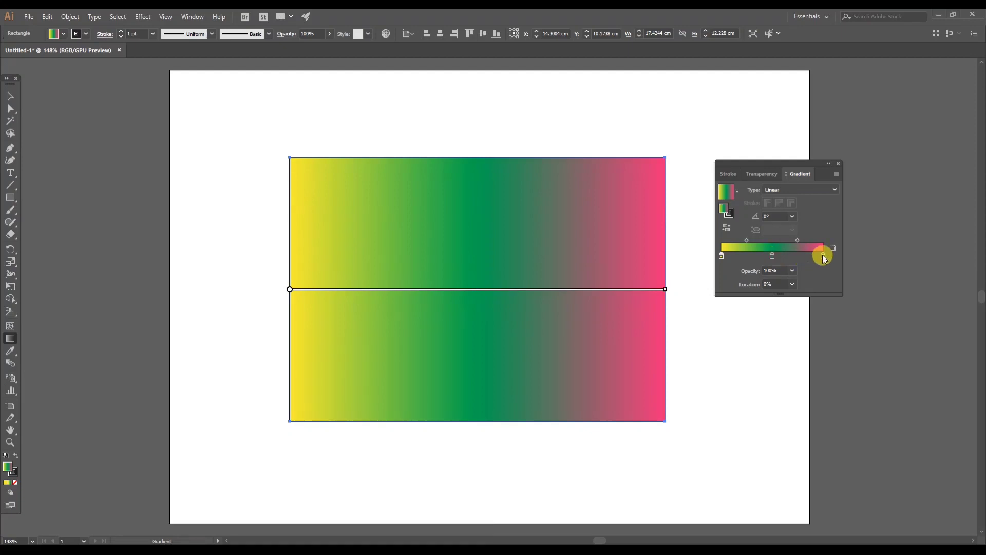
{"action": "double_click", "coordinate": [748, 256]}
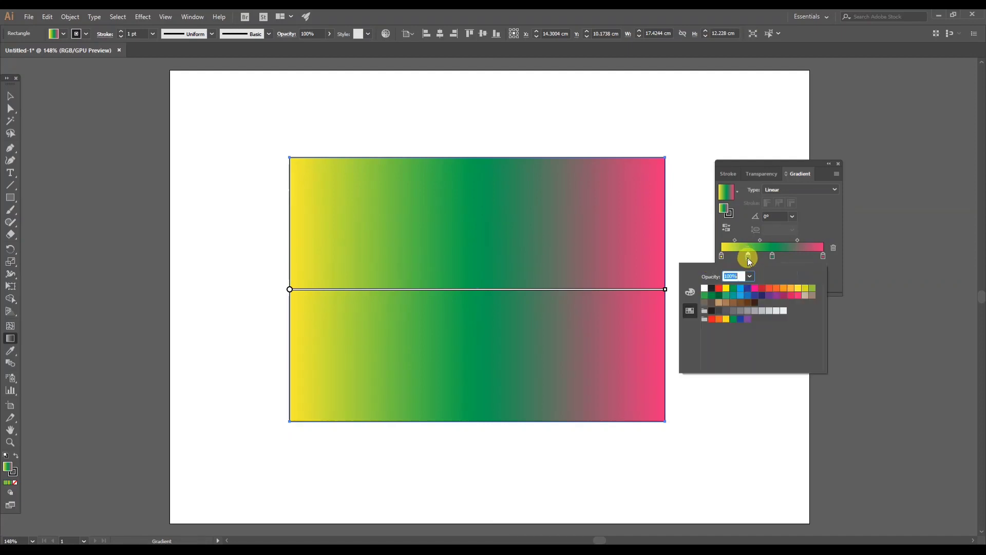
{"action": "left_click", "coordinate": [746, 290]}
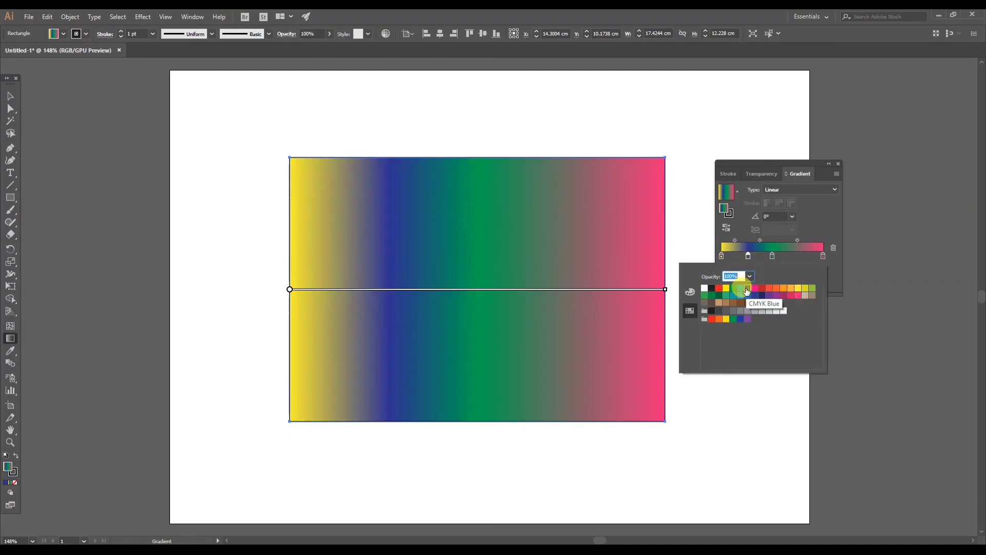
Add a dark brown colour stop at about 74% along the gradient.
{"action": "left_click", "coordinate": [798, 259]}
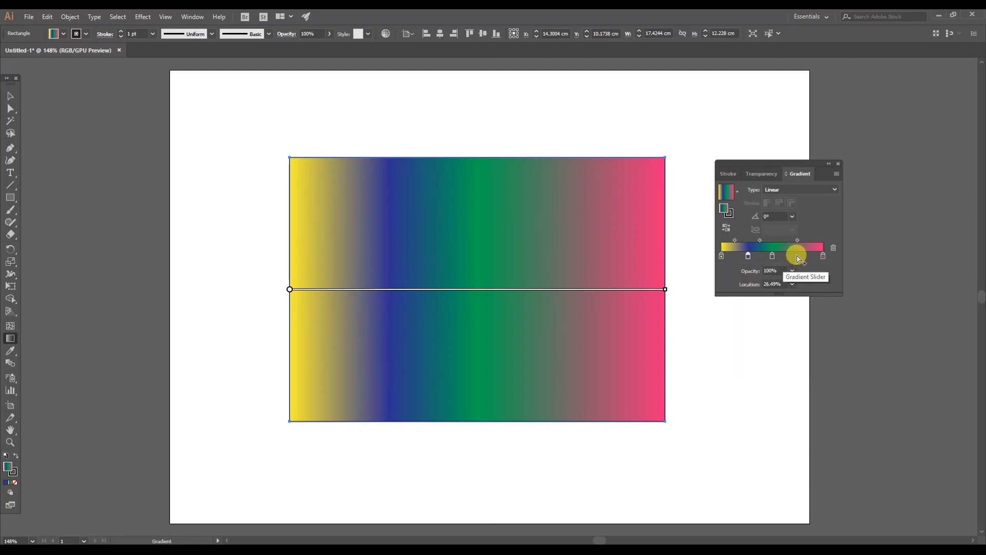
{"action": "left_click", "coordinate": [797, 256]}
{"action": "double_click", "coordinate": [796, 257]}
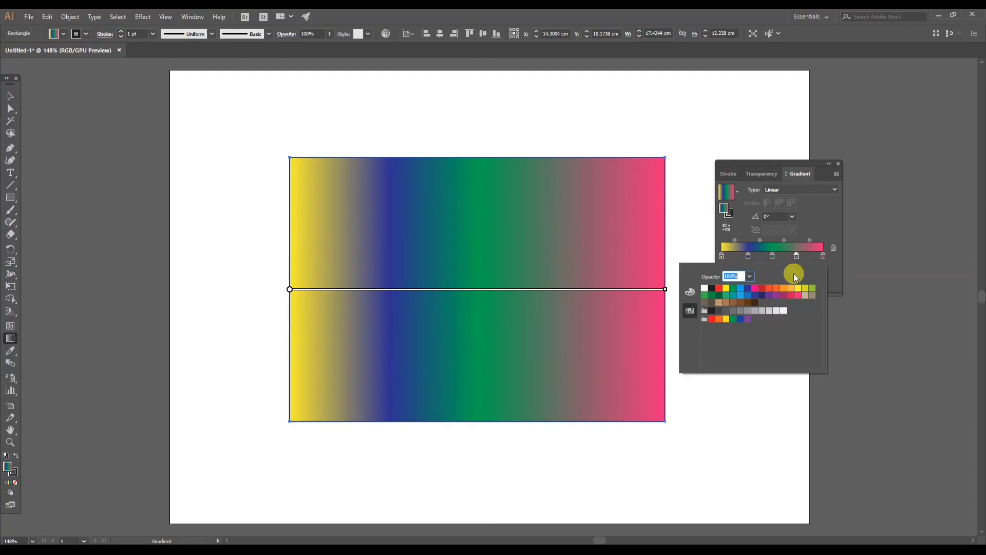
{"action": "left_click", "coordinate": [755, 303]}
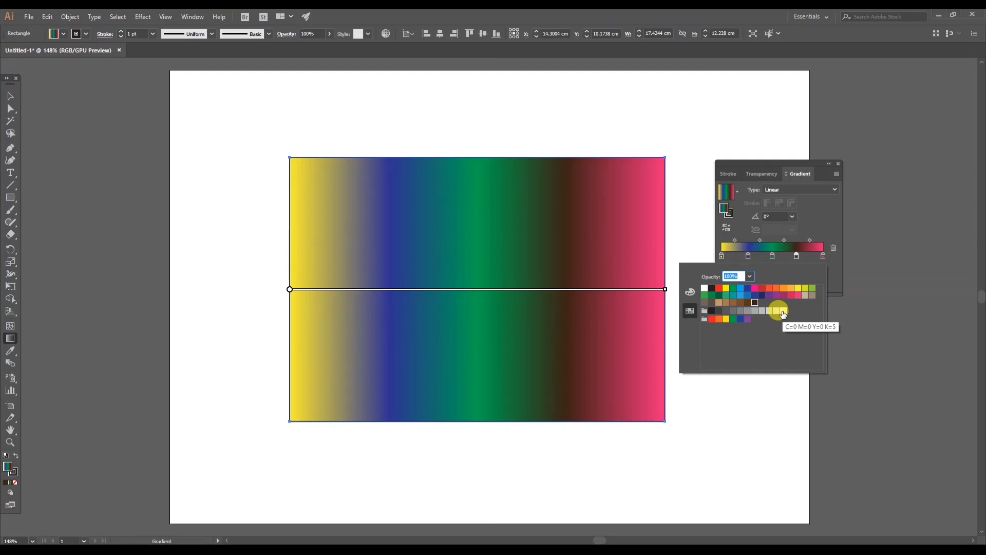
Remove the dark brown and blue stops from the gradient.
{"action": "left_click", "coordinate": [797, 257]}
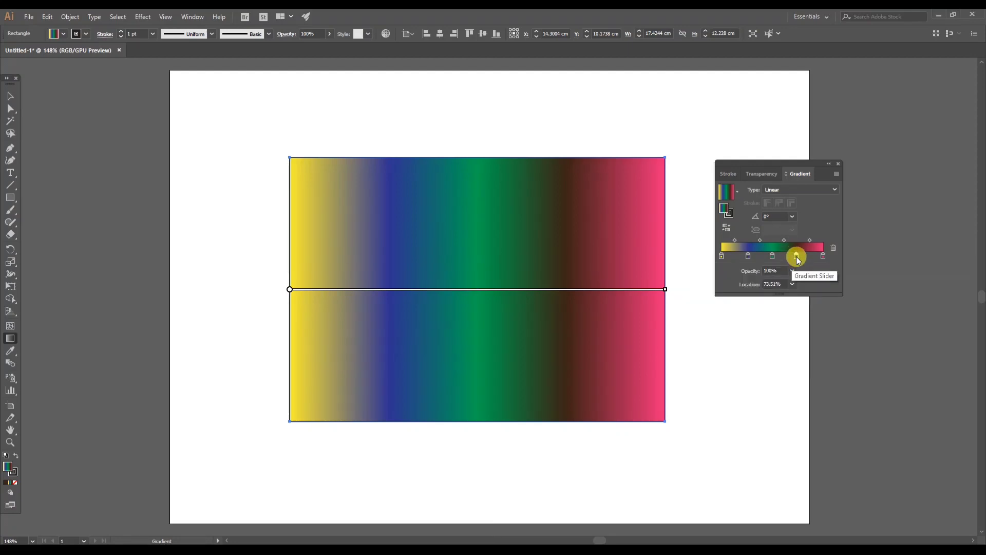
{"action": "key", "text": "Delete"}
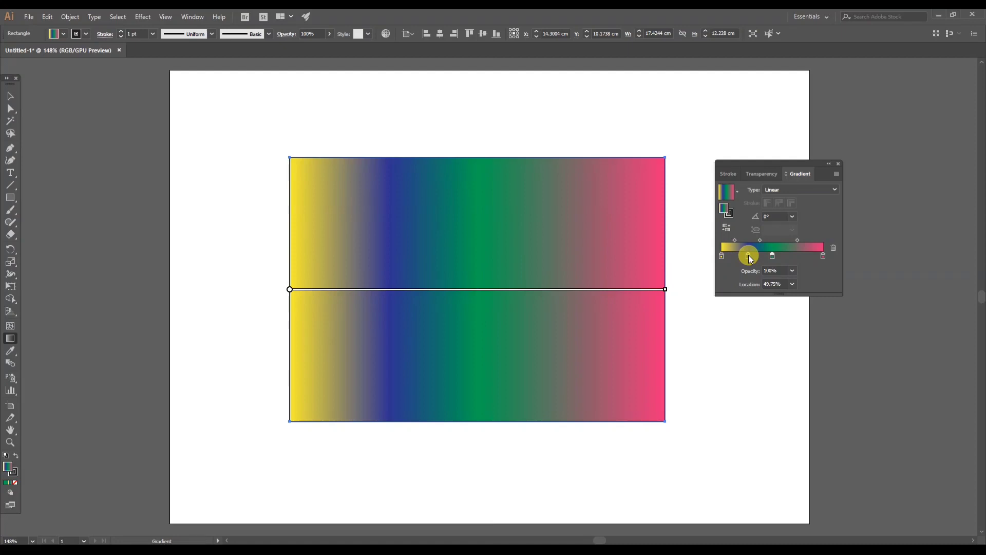
{"action": "left_click_drag", "start_coordinate": [747, 255], "coordinate": [753, 279]}
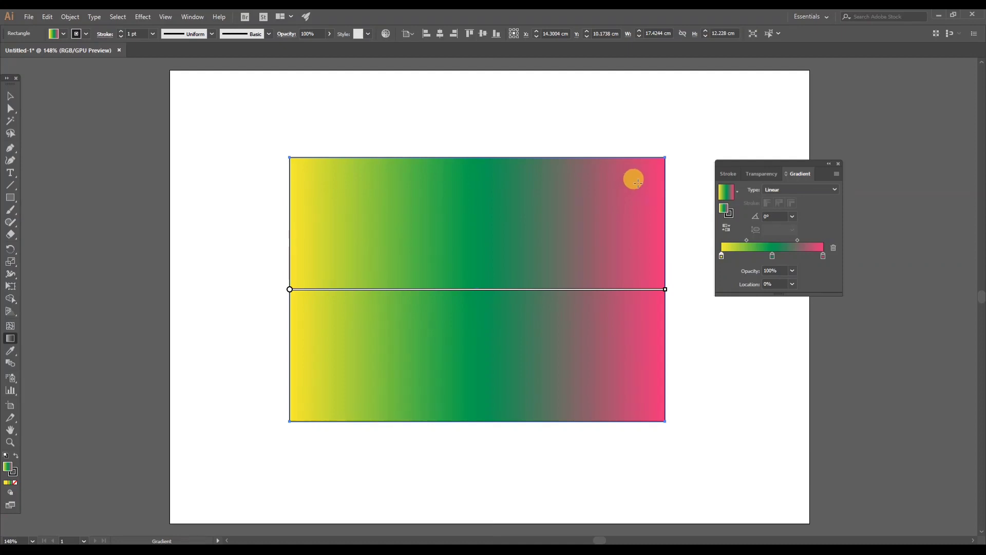
Redraw the gradient's direction diagonally between the rectangle's opposite corners, ending with one running from upper left to lower right.
{"action": "left_click_drag", "start_coordinate": [645, 173], "coordinate": [326, 398]}
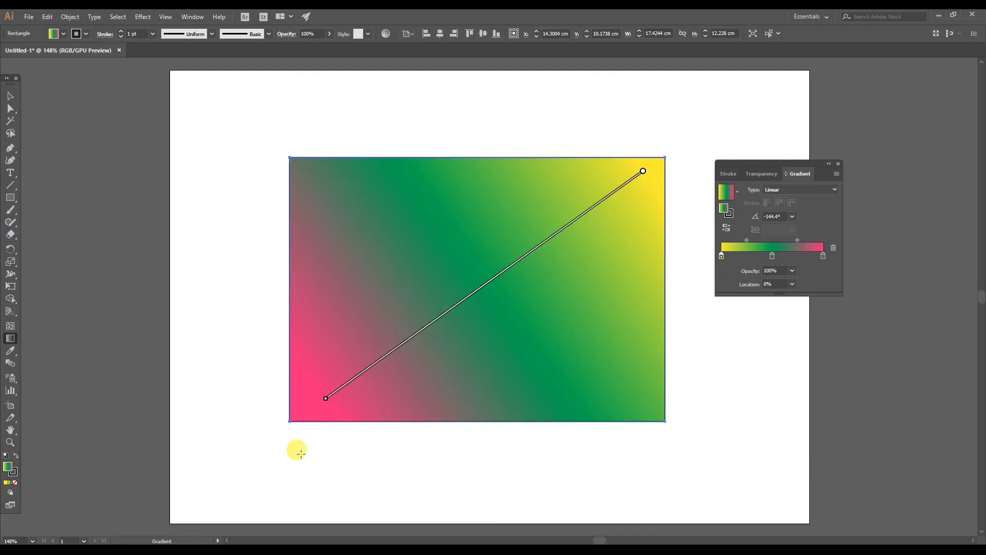
{"action": "mouse_move", "coordinate": [323, 359]}
{"action": "left_click_drag", "start_coordinate": [331, 183], "coordinate": [652, 401]}
{"action": "key", "text": "ctrl+z"}
{"action": "left_click_drag", "start_coordinate": [315, 174], "coordinate": [629, 398]}
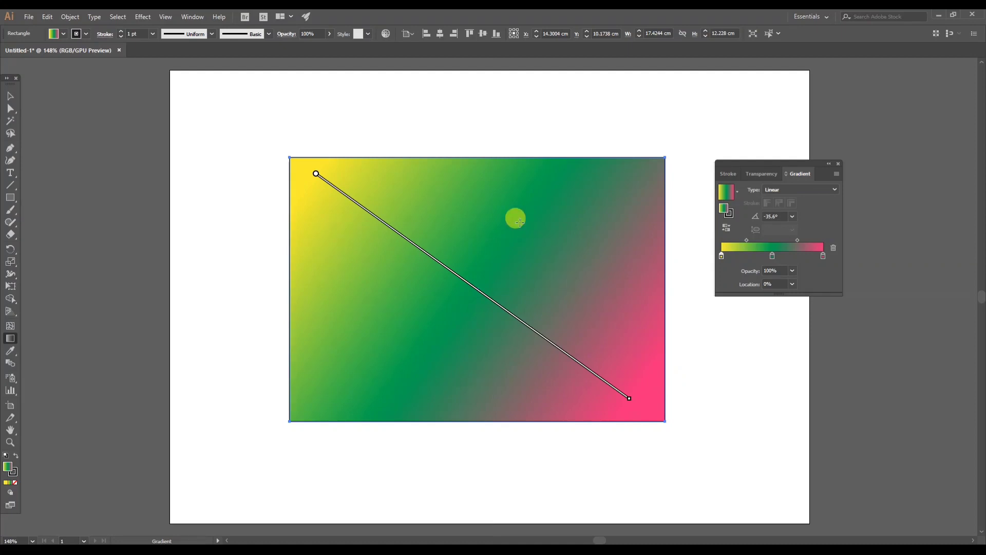
Redraw the gradient at several other angles across the rectangle, ending with a steep line from upper centre down to lower right.
{"action": "left_click_drag", "start_coordinate": [509, 178], "coordinate": [448, 395]}
{"action": "left_click_drag", "start_coordinate": [323, 251], "coordinate": [643, 332]}
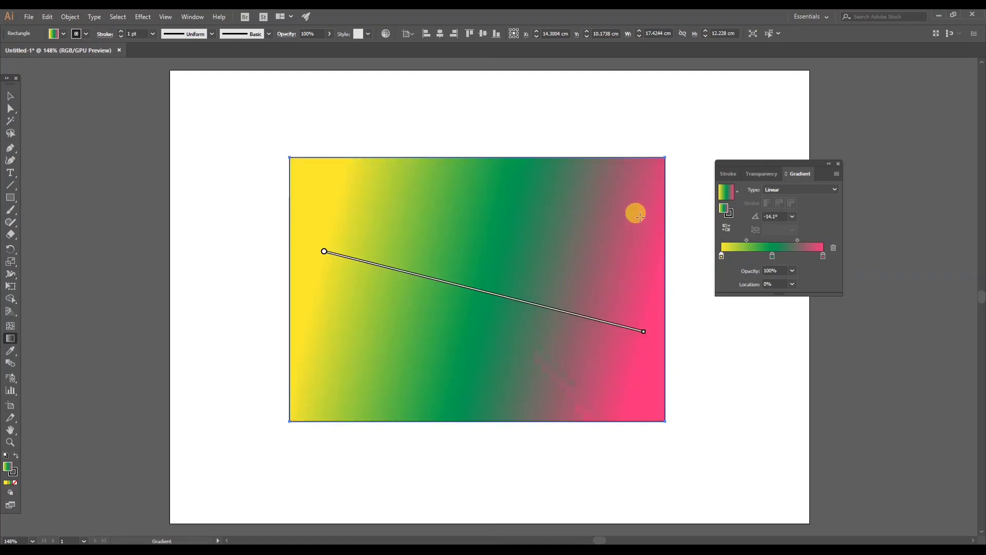
{"action": "left_click_drag", "start_coordinate": [639, 207], "coordinate": [391, 371]}
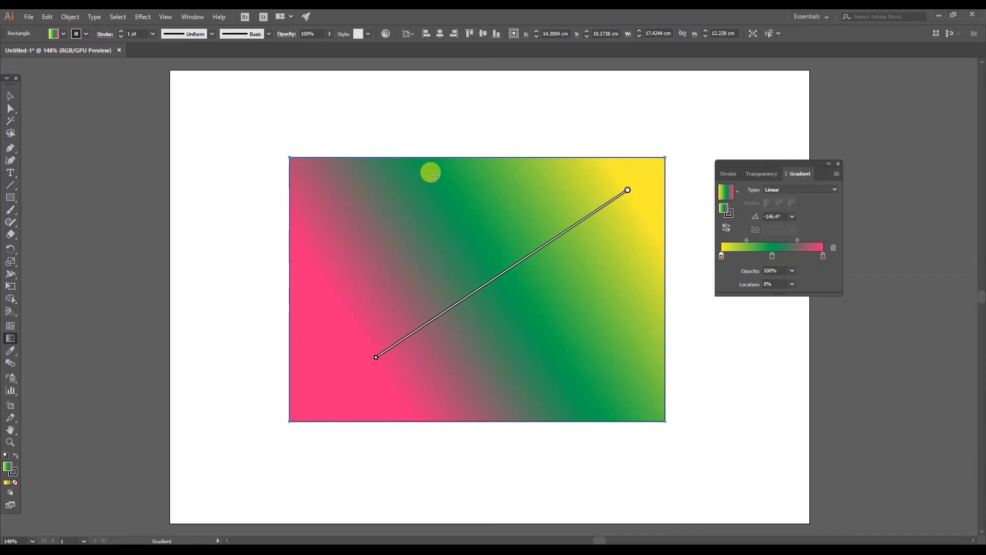
{"action": "left_click_drag", "start_coordinate": [435, 176], "coordinate": [542, 402]}
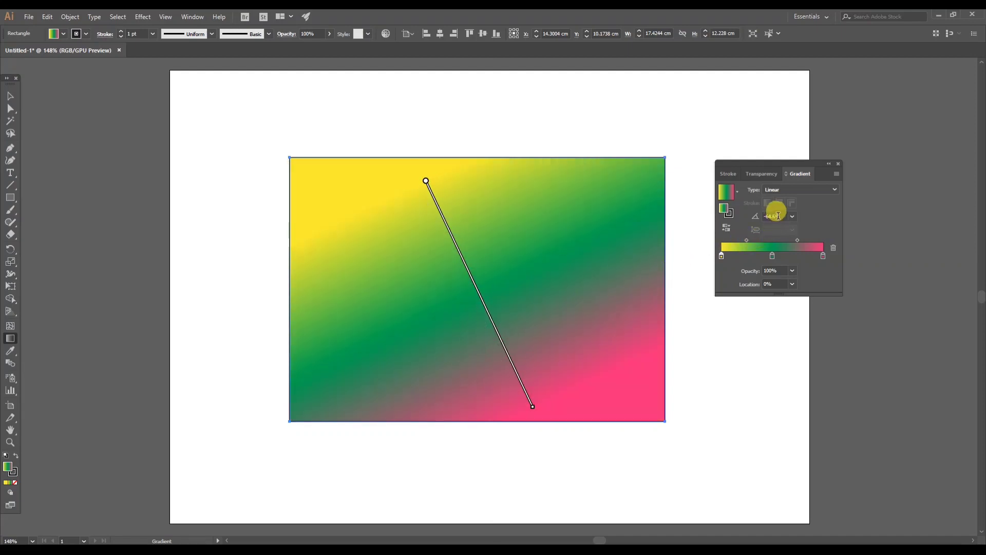
Set the gradient angle to 45°, then change it to 90°.
{"action": "left_click", "coordinate": [772, 215]}
{"action": "type", "text": "45"}
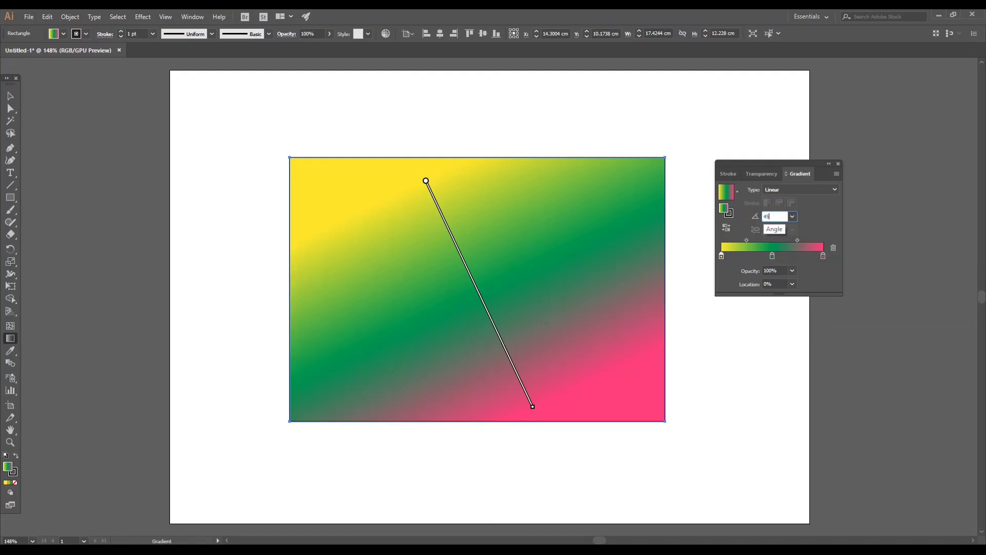
{"action": "left_click", "coordinate": [764, 211]}
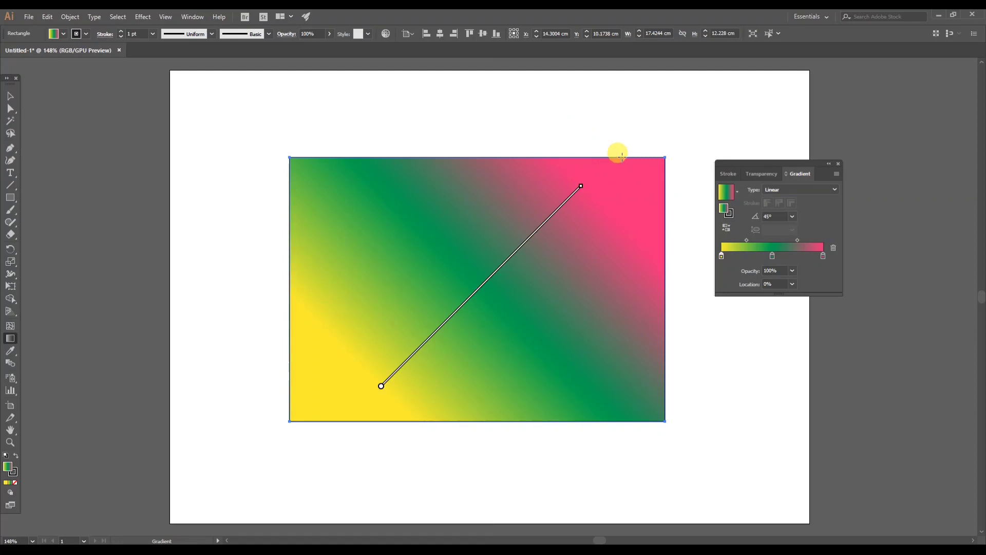
{"action": "left_click", "coordinate": [756, 215]}
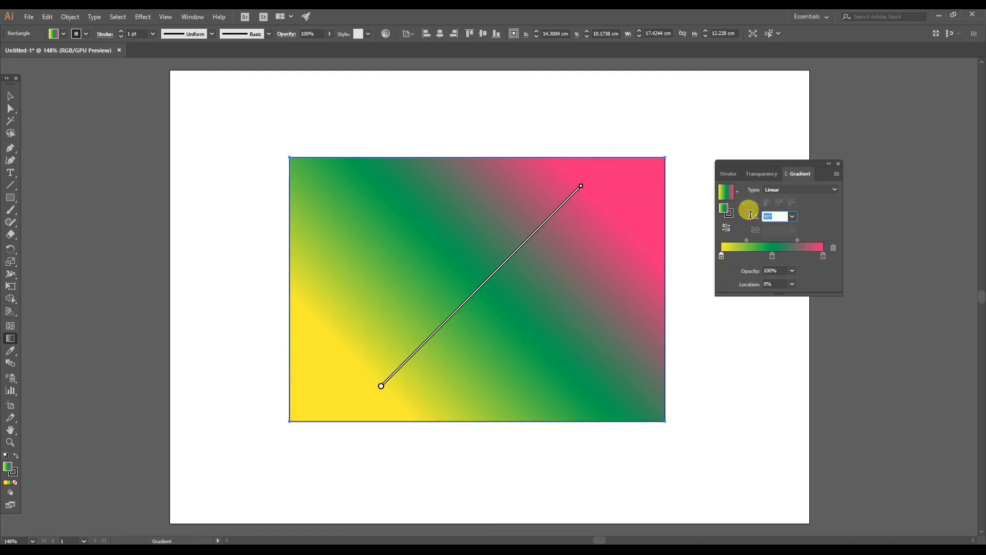
{"action": "type", "text": "5"}
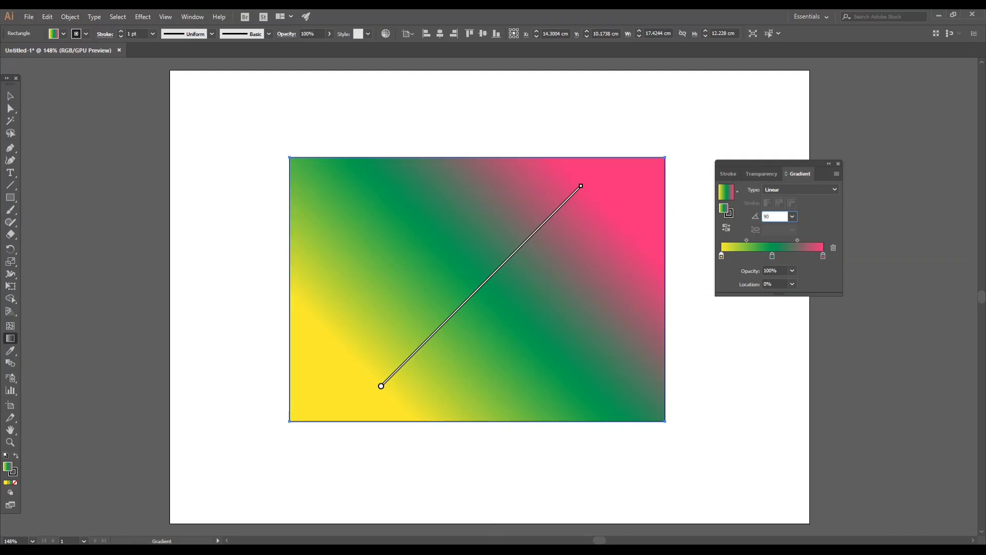
{"action": "key", "text": "Return"}
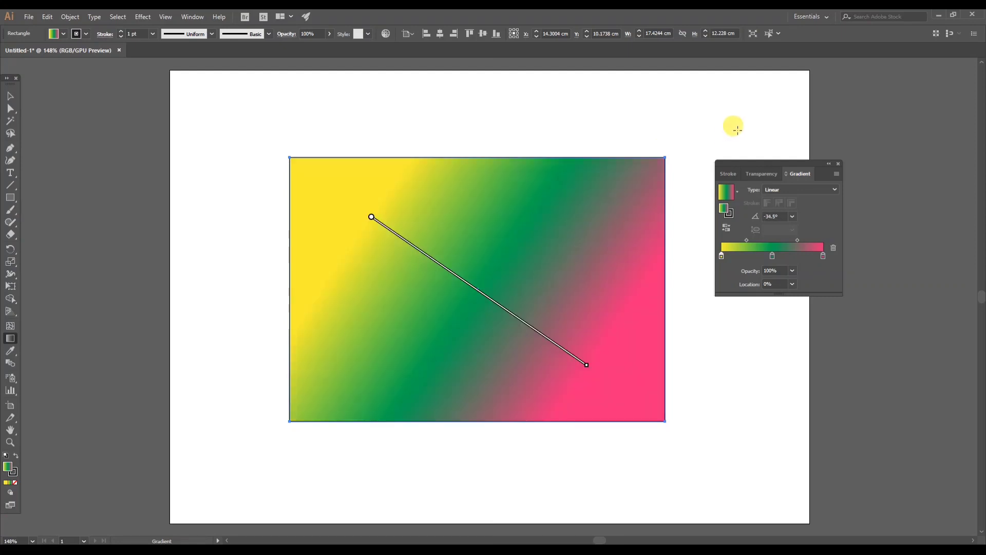
Change the gradient type to Radial and extend its radius to the rectangle's right edge.
{"action": "left_click", "coordinate": [773, 189]}
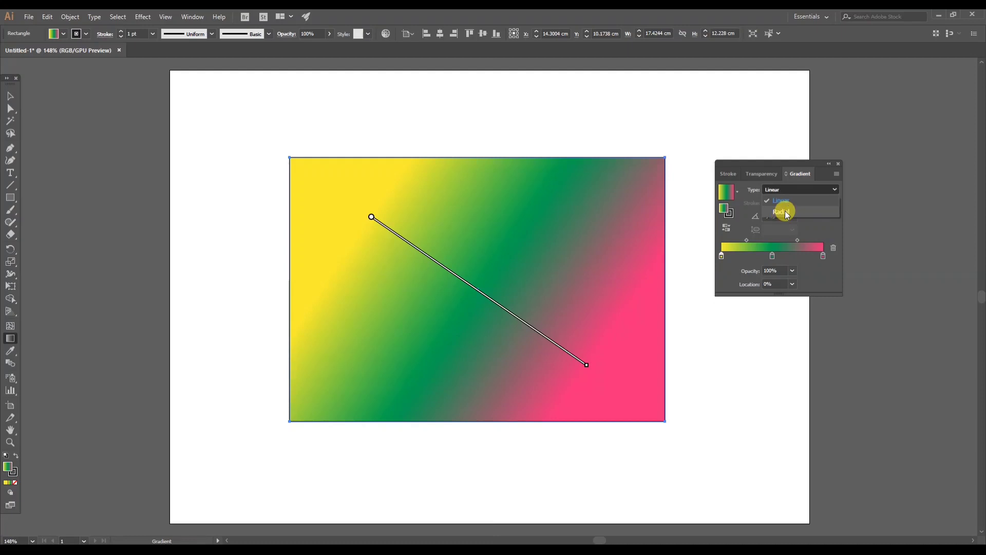
{"action": "left_click", "coordinate": [786, 212]}
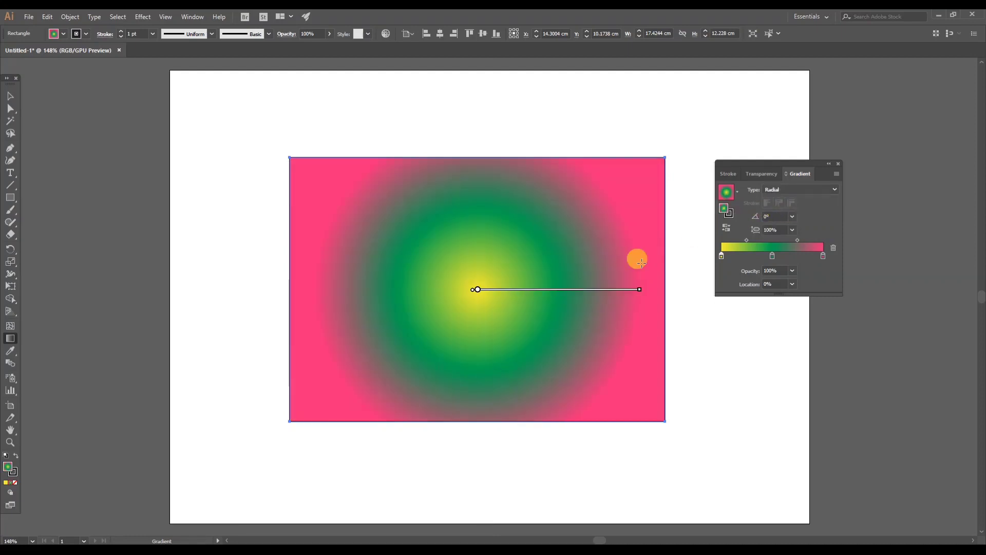
{"action": "left_click_drag", "start_coordinate": [655, 289], "coordinate": [677, 289]}
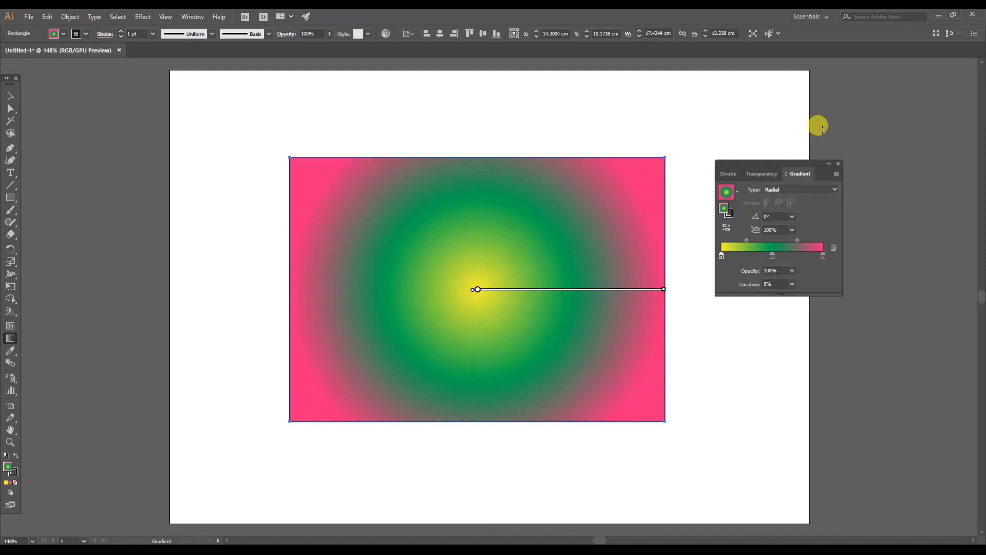
{"action": "left_click", "coordinate": [783, 188]}
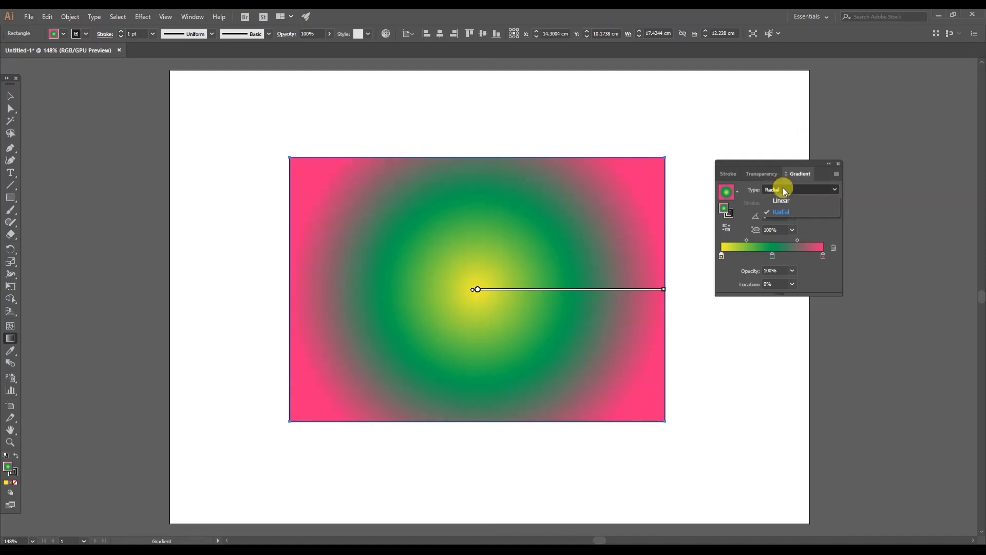
{"action": "left_click", "coordinate": [783, 187]}
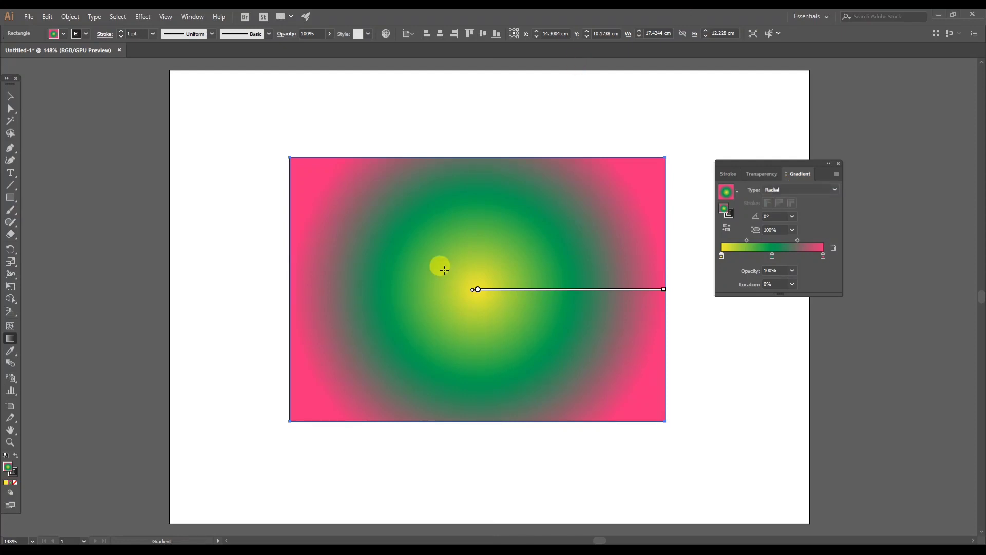
Redraw the radial gradient from different centres, ending with one centred near the rectangle's lower-right corner and reaching toward the upper left.
{"action": "mouse_move", "coordinate": [504, 287]}
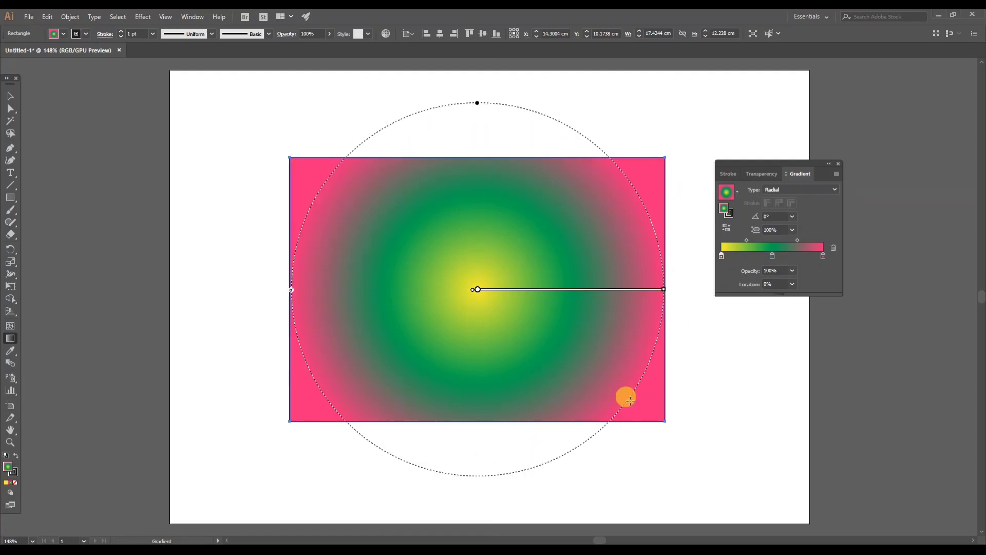
{"action": "left_click_drag", "start_coordinate": [588, 217], "coordinate": [507, 279]}
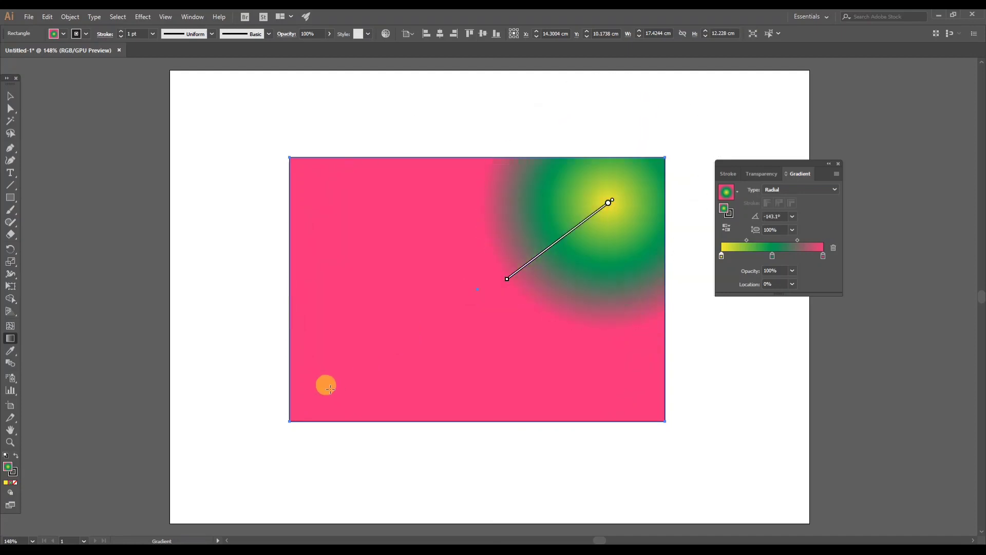
{"action": "left_click_drag", "start_coordinate": [329, 390], "coordinate": [417, 276]}
{"action": "left_click_drag", "start_coordinate": [640, 383], "coordinate": [449, 212]}
{"action": "left_click_drag", "start_coordinate": [370, 216], "coordinate": [571, 365]}
{"action": "left_click_drag", "start_coordinate": [632, 391], "coordinate": [405, 227]}
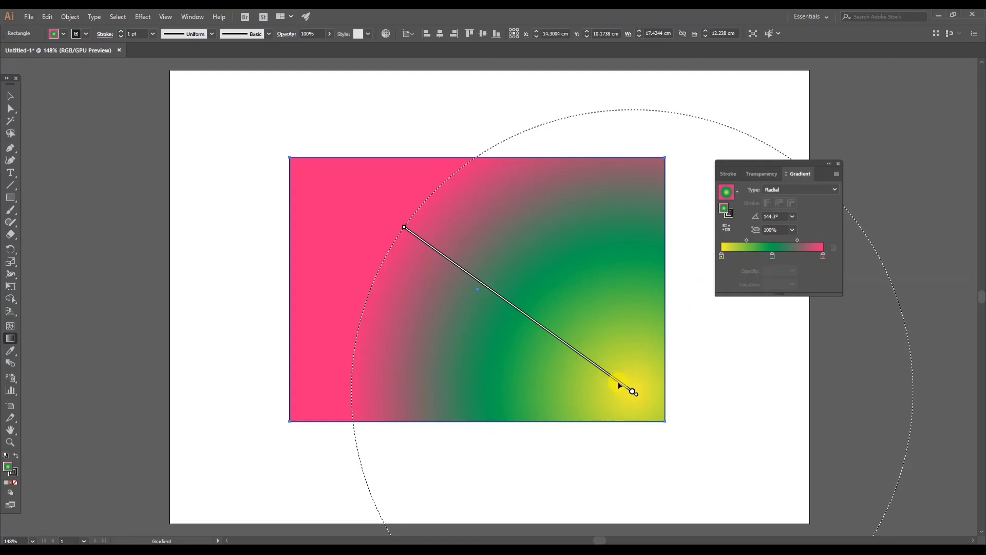
Recolour the radial gradient's centre stop light blue and its middle stop purple directly on the rectangle.
{"action": "mouse_move", "coordinate": [450, 258]}
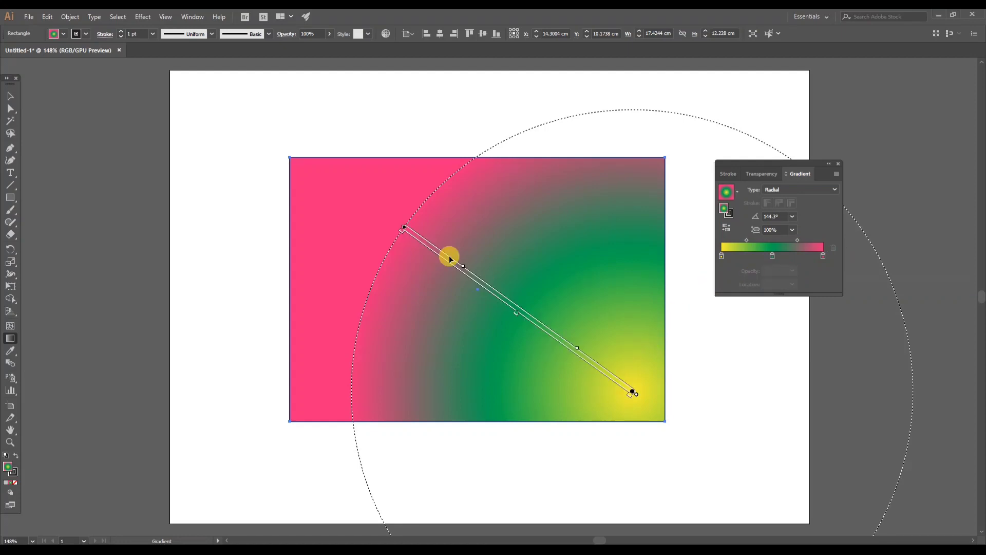
{"action": "double_click", "coordinate": [632, 393]}
{"action": "left_click", "coordinate": [503, 440]}
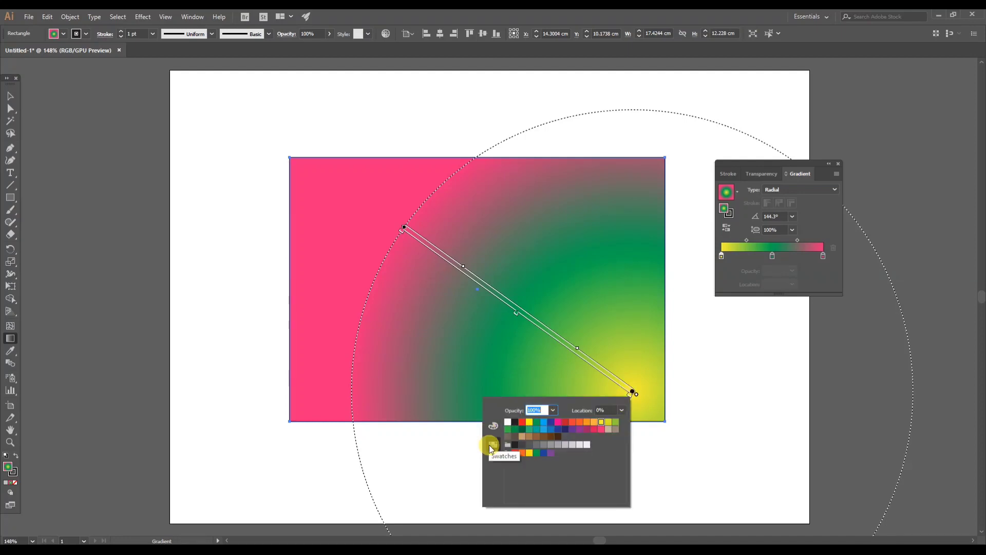
{"action": "left_click", "coordinate": [544, 426]}
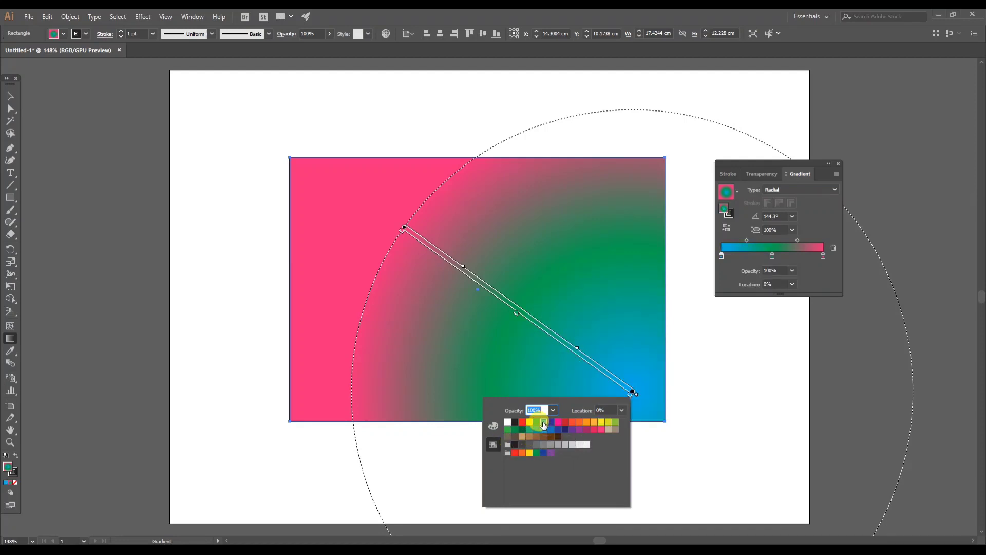
{"action": "double_click", "coordinate": [516, 317]}
{"action": "left_click", "coordinate": [453, 339]}
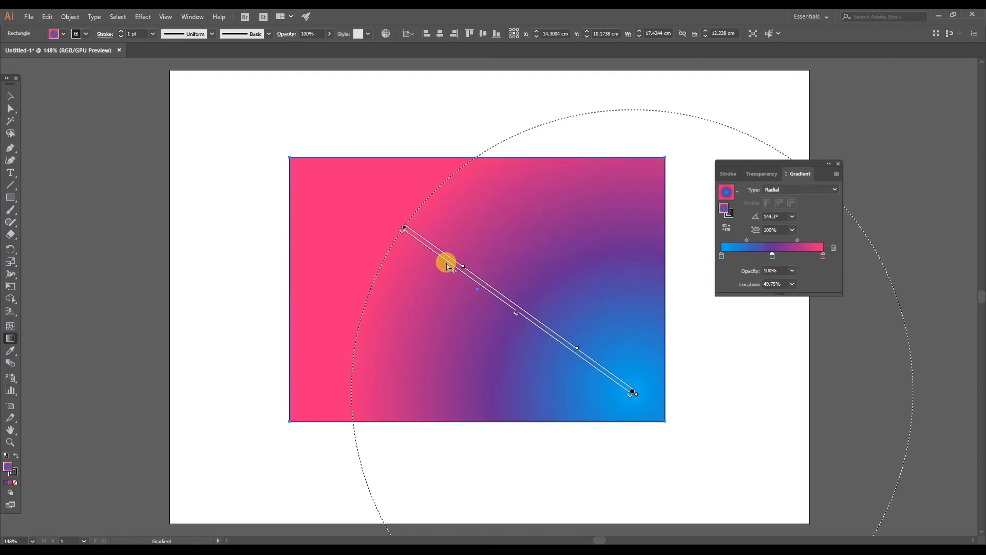
Add a bright yellow stop at about 80% along the radial gradient, and shift the whole gradient toward the upper left.
{"action": "left_click", "coordinate": [447, 266]}
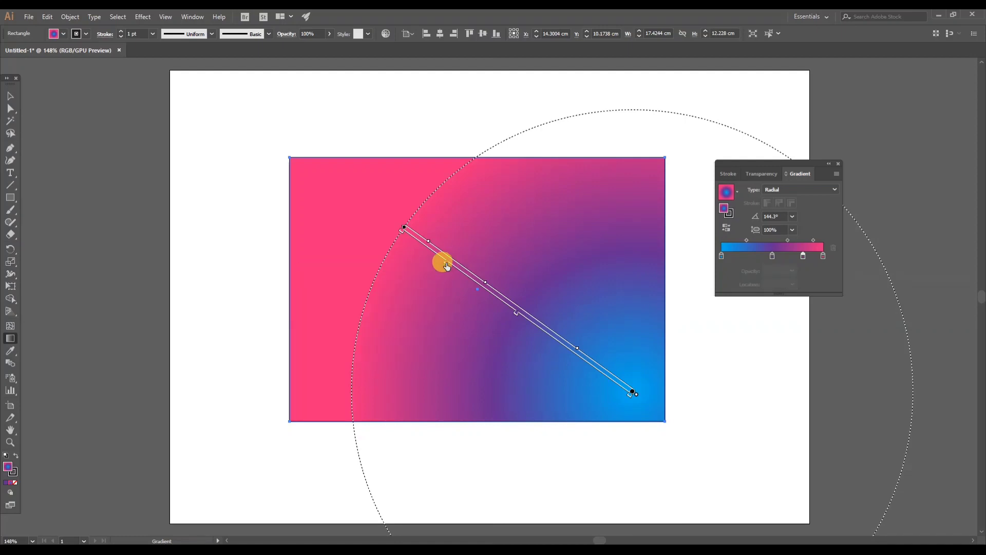
{"action": "double_click", "coordinate": [446, 266]}
{"action": "left_click", "coordinate": [338, 303]}
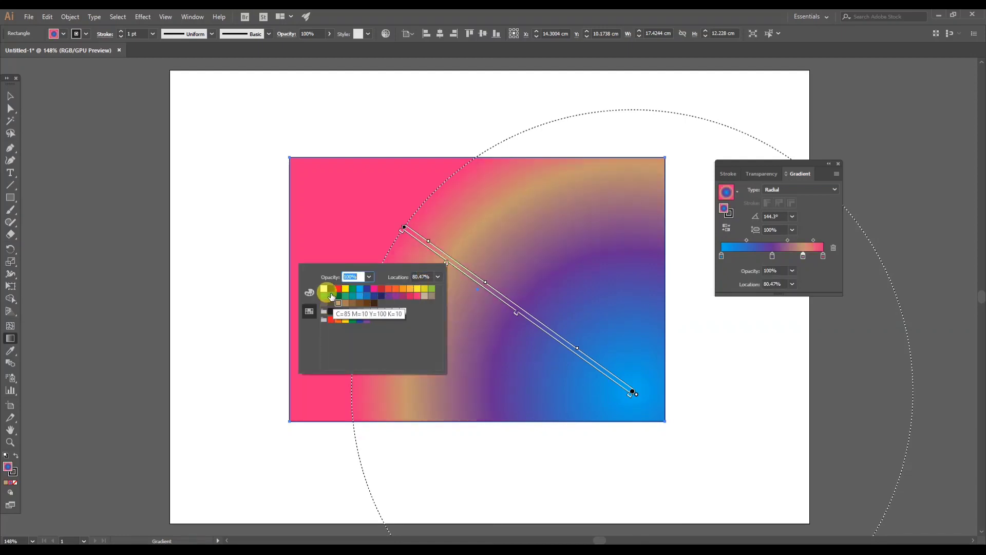
{"action": "left_click", "coordinate": [345, 290]}
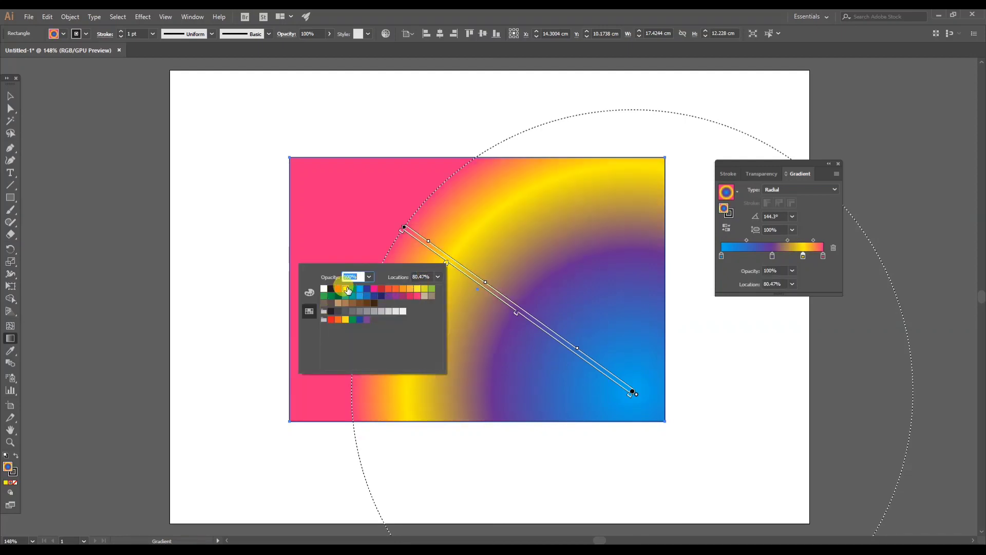
{"action": "left_click", "coordinate": [457, 106]}
{"action": "left_click_drag", "start_coordinate": [465, 272], "coordinate": [417, 242]}
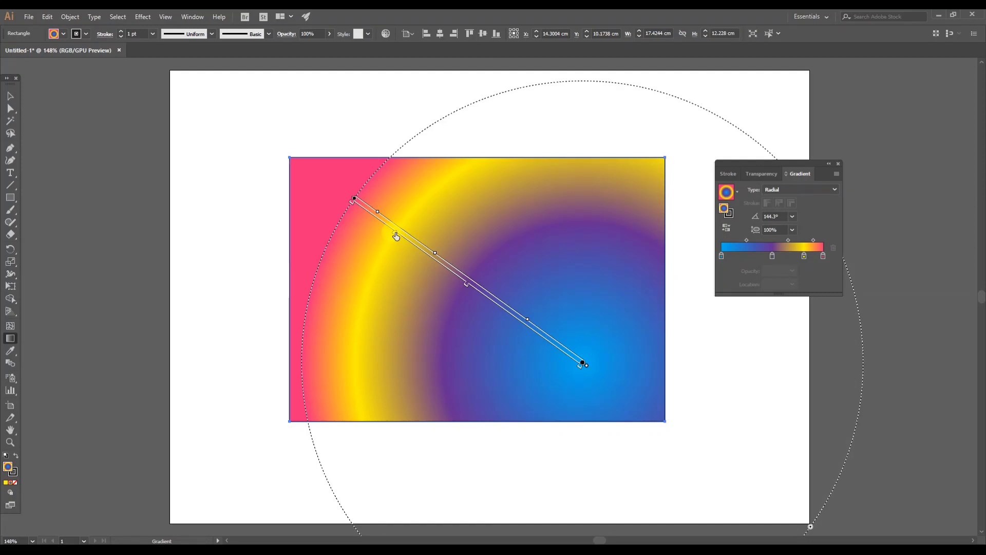
Try the White, Black preset gradient on the rectangle, followed by the Orange, Yellow preset.
{"action": "left_click_drag", "start_coordinate": [390, 239], "coordinate": [378, 258]}
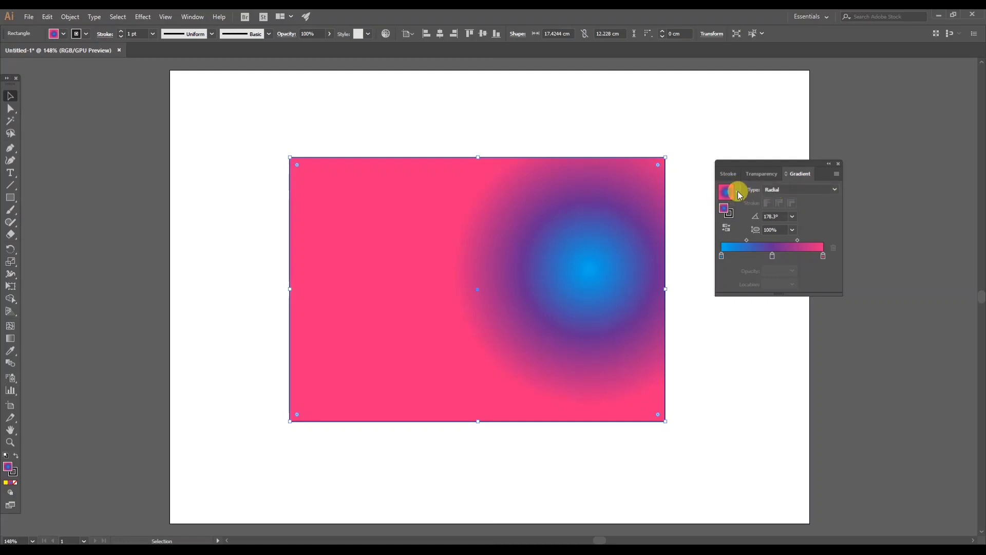
{"action": "left_click", "coordinate": [738, 192]}
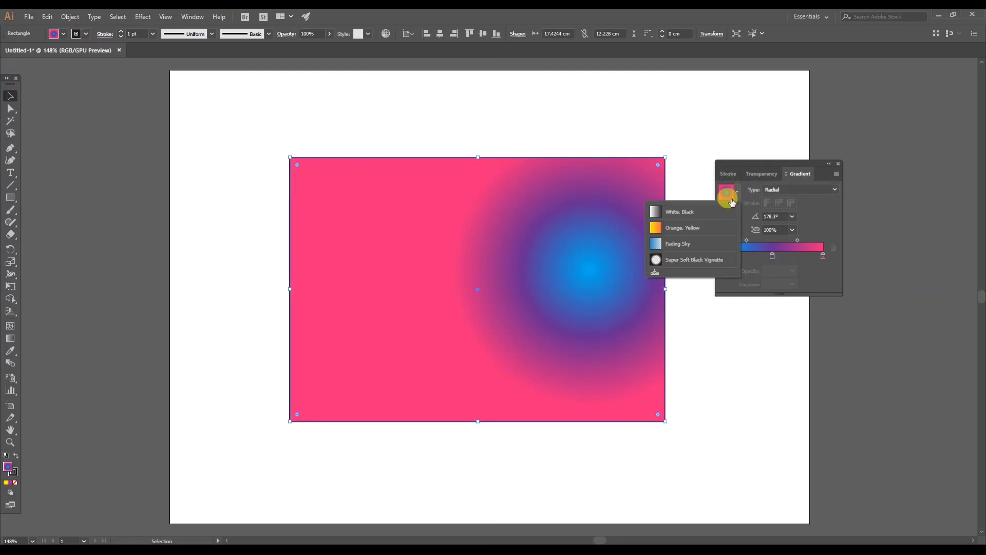
{"action": "left_click", "coordinate": [689, 212]}
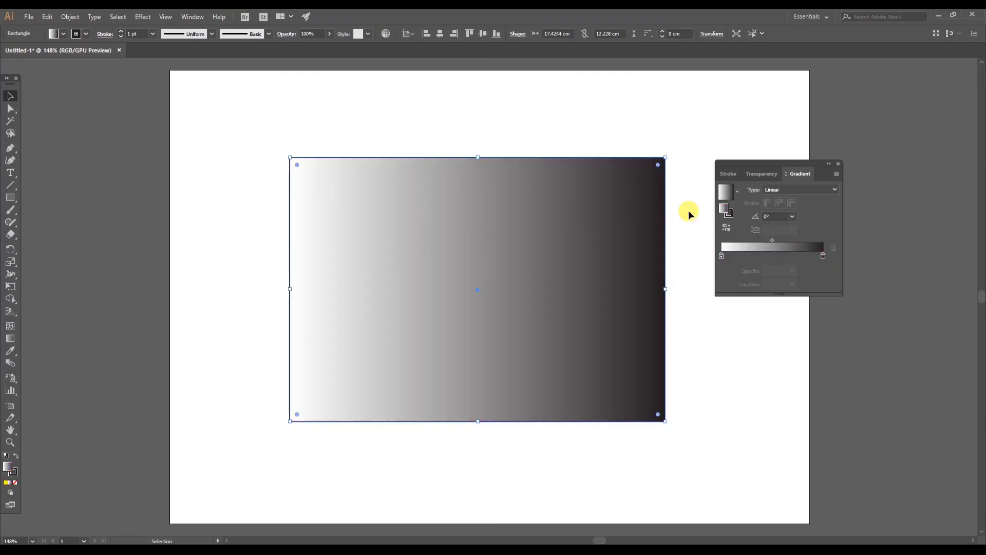
{"action": "left_click", "coordinate": [737, 192]}
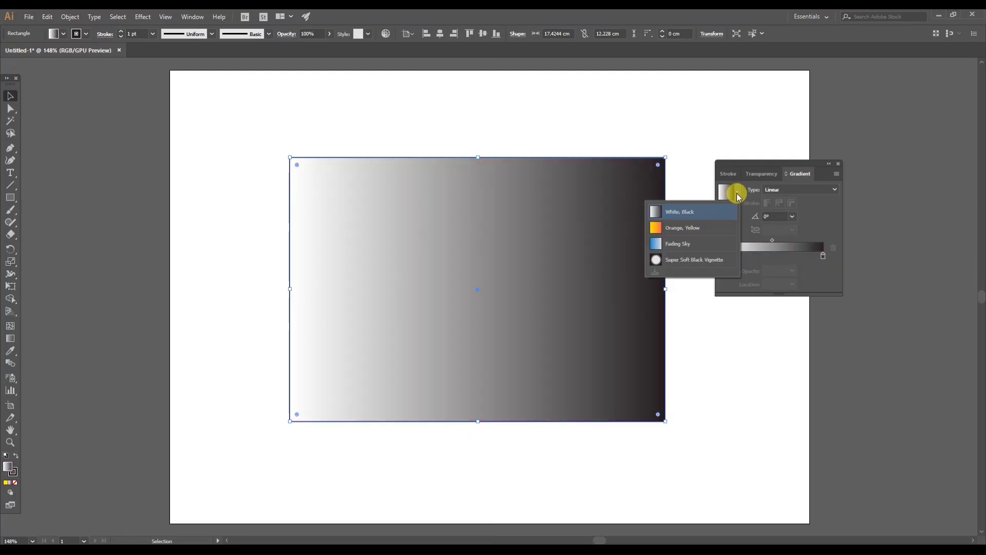
{"action": "left_click", "coordinate": [696, 229]}
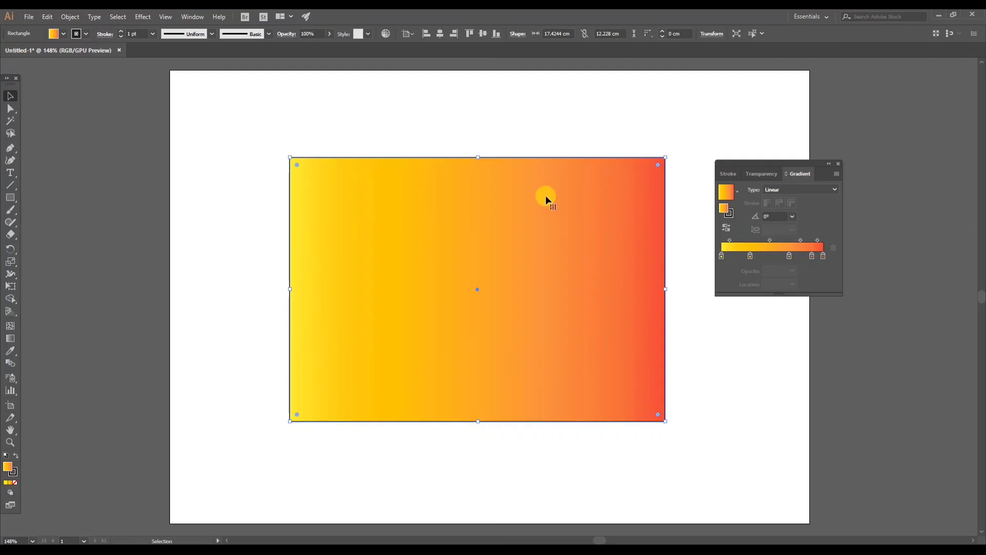
Apply the Fading Sky preset gradient to the rectangle.
{"action": "left_click", "coordinate": [738, 191]}
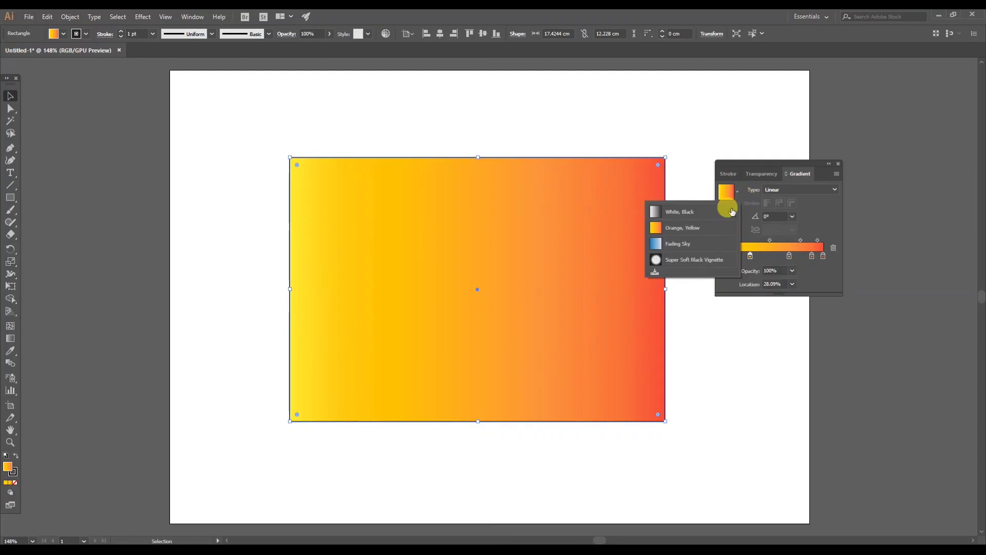
{"action": "left_click", "coordinate": [737, 193]}
{"action": "left_click", "coordinate": [737, 193]}
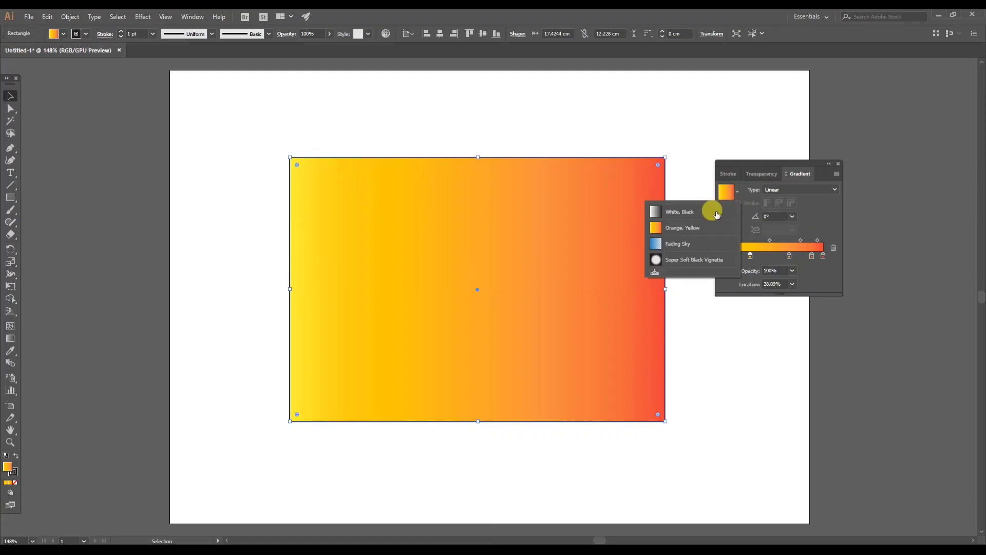
{"action": "left_click", "coordinate": [694, 245]}
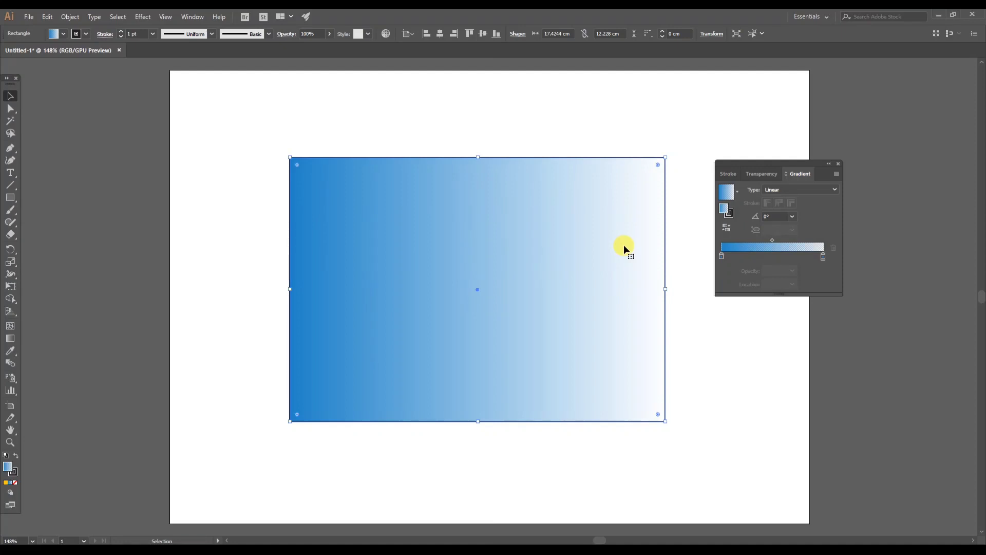
Move the rectangle off the artboard onto the grey canvas to examine the transparent end of its gradient.
{"action": "key", "text": "space"}
{"action": "left_click_drag", "start_coordinate": [624, 244], "coordinate": [502, 251]}
{"action": "left_click_drag", "start_coordinate": [366, 249], "coordinate": [634, 231]}
{"action": "key", "text": "space"}
{"action": "left_click_drag", "start_coordinate": [557, 231], "coordinate": [106, 218]}
{"action": "key", "text": "space"}
{"action": "left_click_drag", "start_coordinate": [456, 219], "coordinate": [519, 226]}
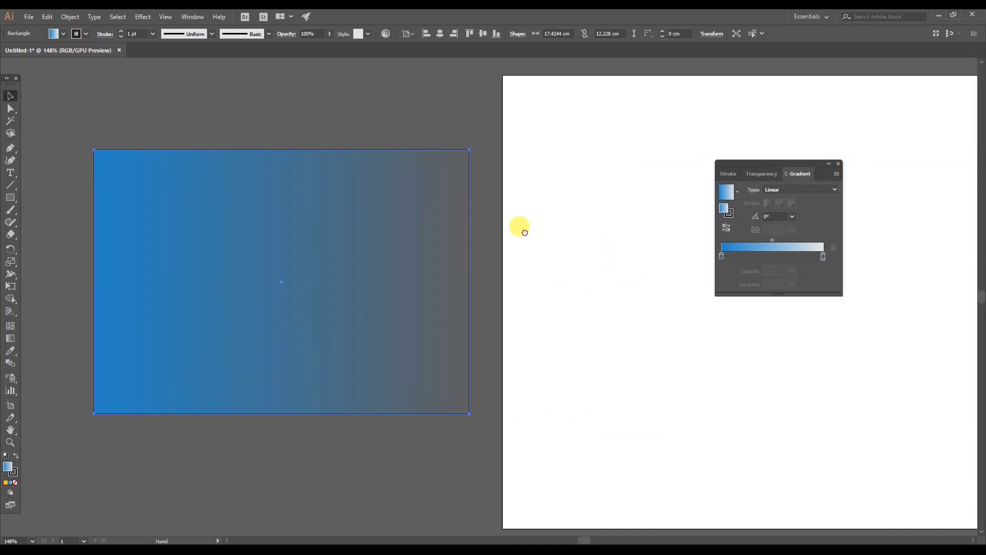
{"action": "left_click", "coordinate": [440, 99]}
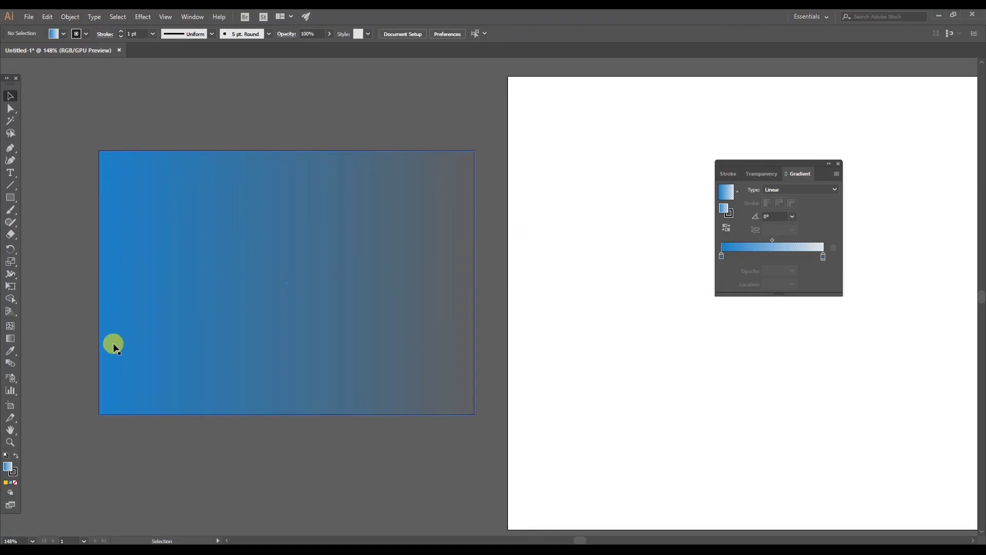
{"action": "left_click", "coordinate": [469, 301]}
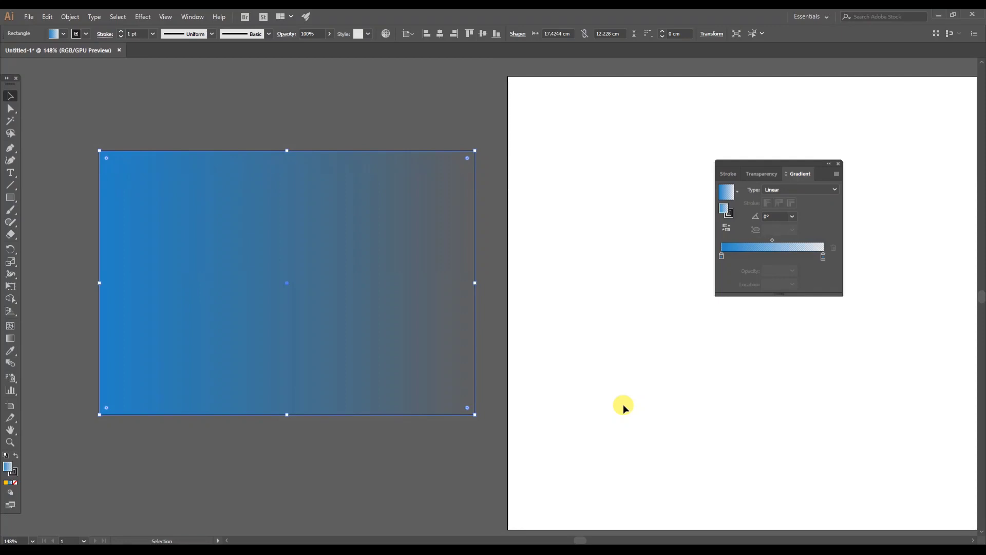
Delete the gradient rectangle and draw a new background rectangle covering the whole artboard, about 29.7 by 20.92 cm.
{"action": "key", "text": "m"}
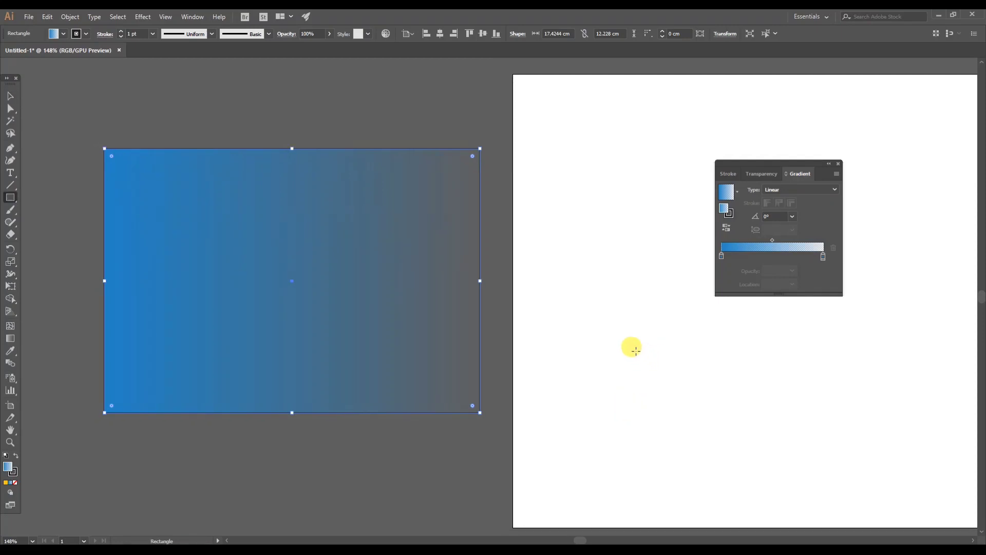
{"action": "left_click_drag", "start_coordinate": [585, 323], "coordinate": [417, 332]}
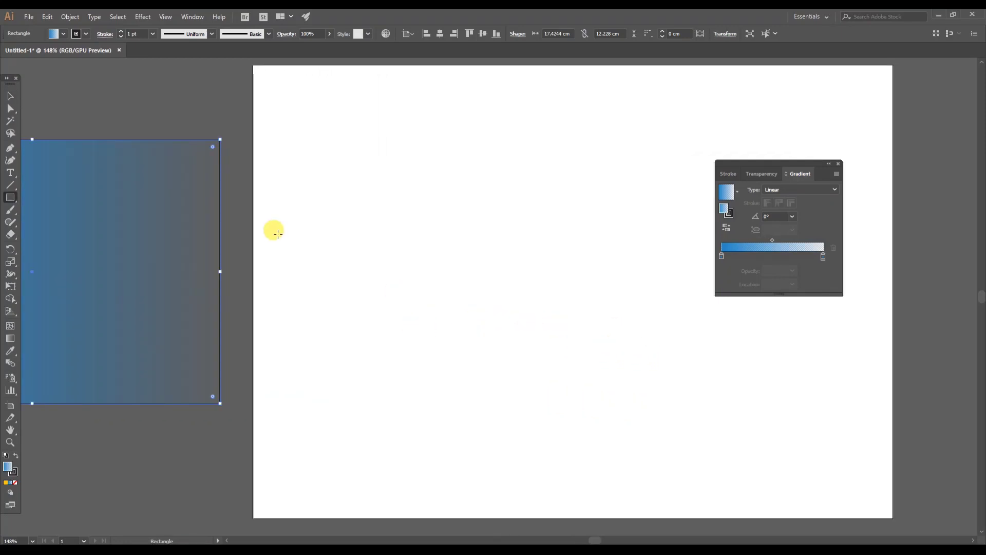
{"action": "key", "text": "Delete"}
{"action": "left_click_drag", "start_coordinate": [442, 249], "coordinate": [314, 254]}
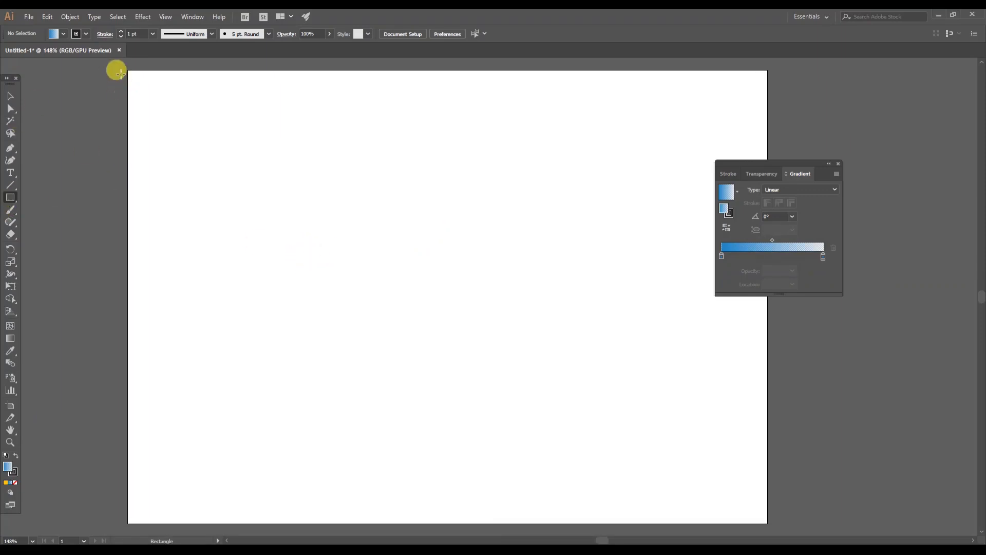
{"action": "left_click_drag", "start_coordinate": [129, 72], "coordinate": [767, 523]}
Fill the background rectangle with a very dark navy blue, starting from a blue swatch and darkening it in the Color Picker.
{"action": "left_click", "coordinate": [63, 34]}
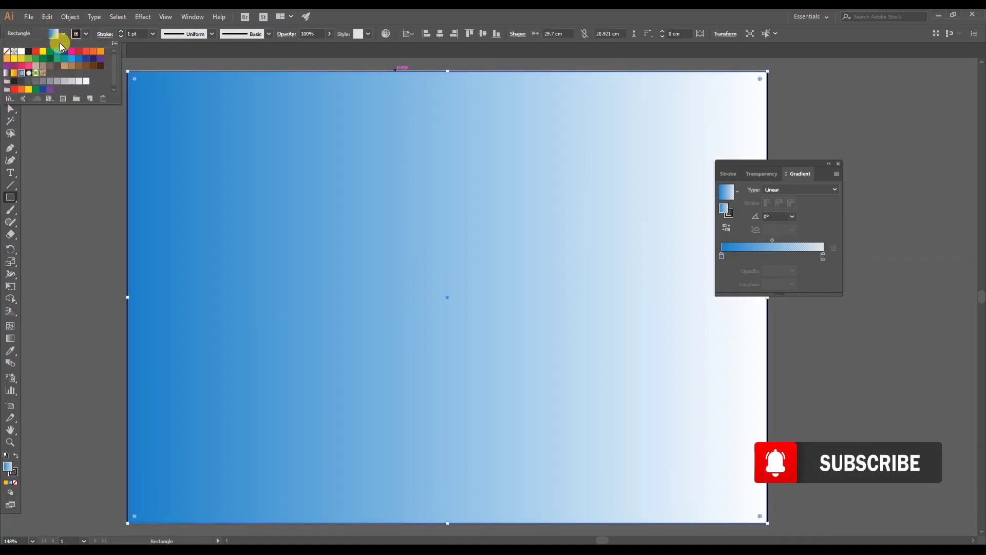
{"action": "left_click", "coordinate": [100, 66]}
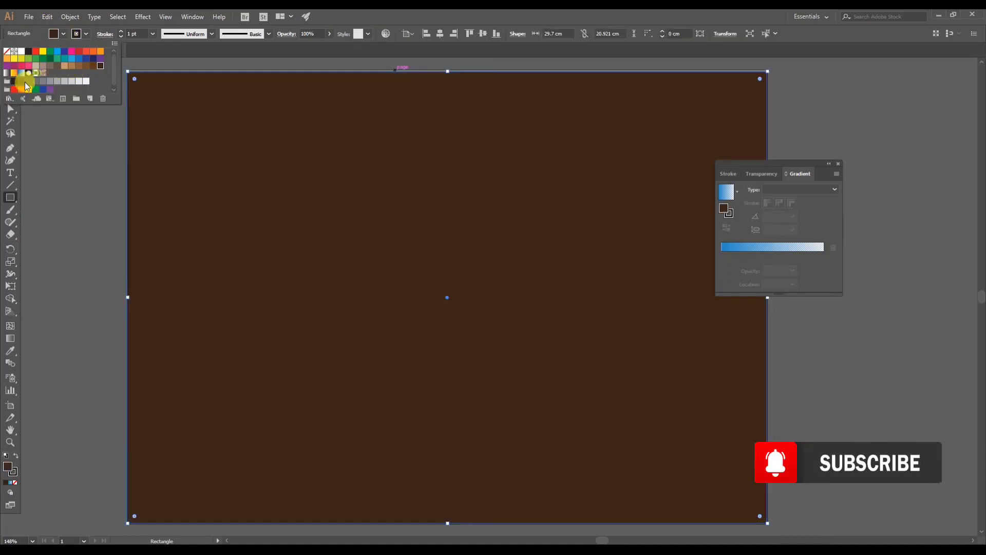
{"action": "left_click", "coordinate": [86, 59]}
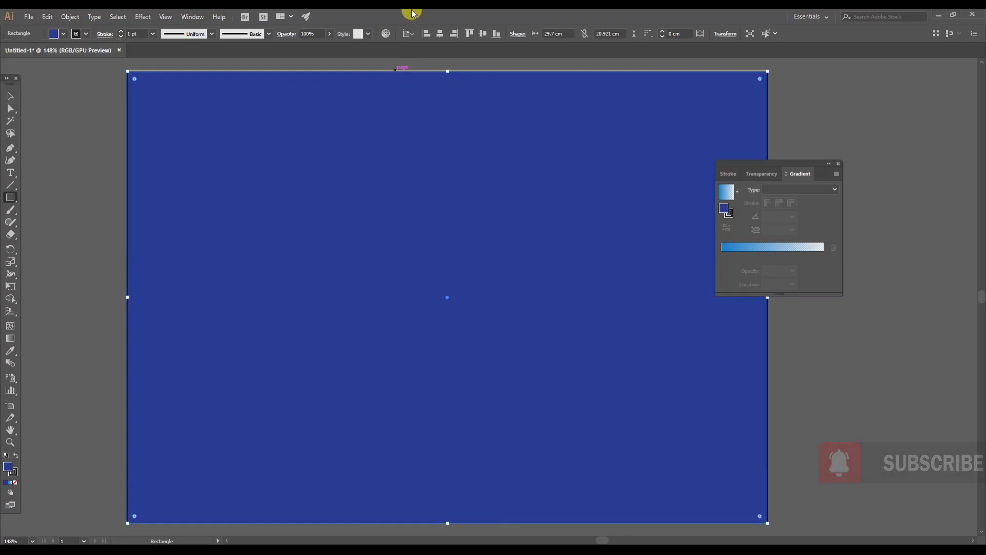
{"action": "double_click", "coordinate": [8, 468]}
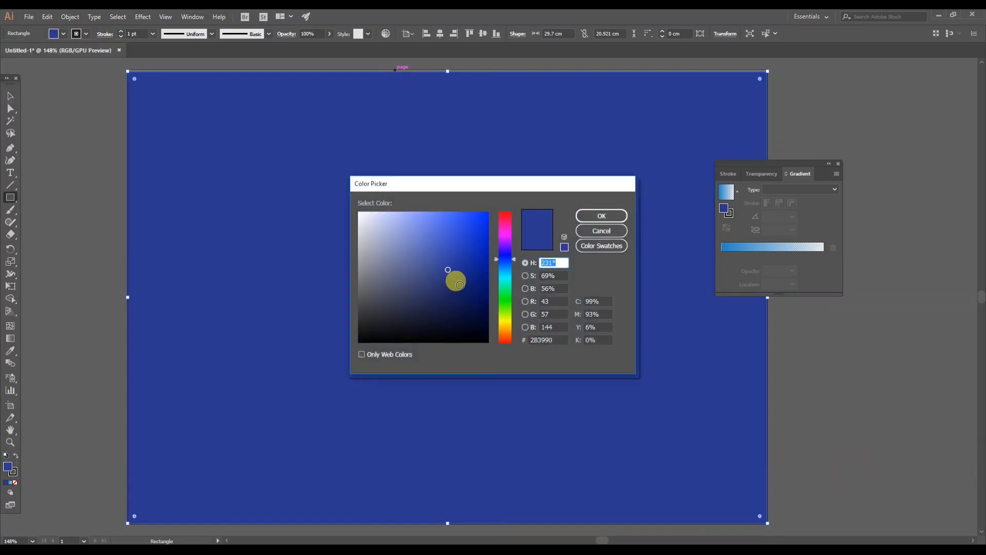
{"action": "left_click_drag", "start_coordinate": [453, 277], "coordinate": [459, 321]}
{"action": "left_click", "coordinate": [601, 218]}
{"action": "left_click", "coordinate": [79, 103]}
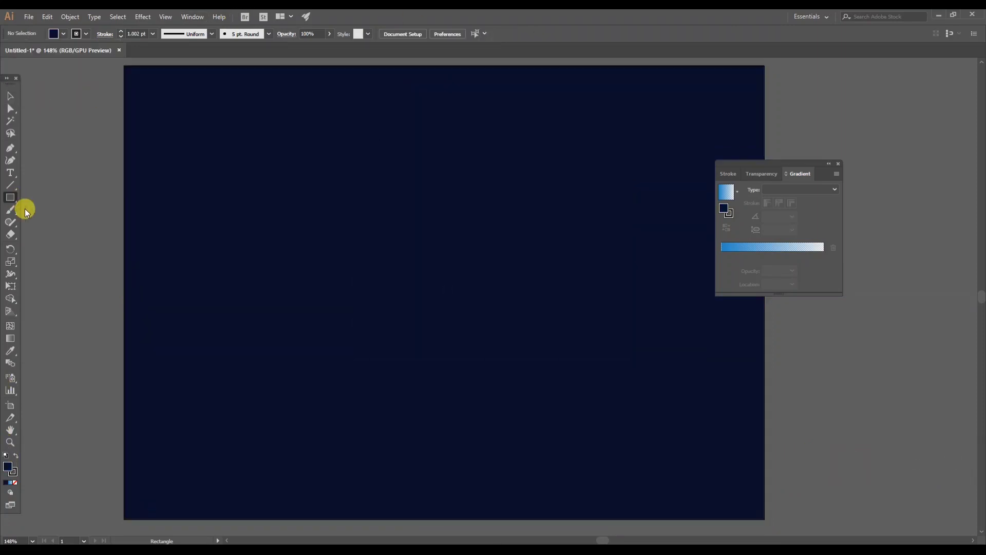
Draw a circle about 2.93 cm wide near the top middle of the background and fill it with the current blue fading gradient.
{"action": "left_click_drag", "start_coordinate": [10, 198], "coordinate": [45, 222]}
{"action": "left_click_drag", "start_coordinate": [400, 137], "coordinate": [464, 198]}
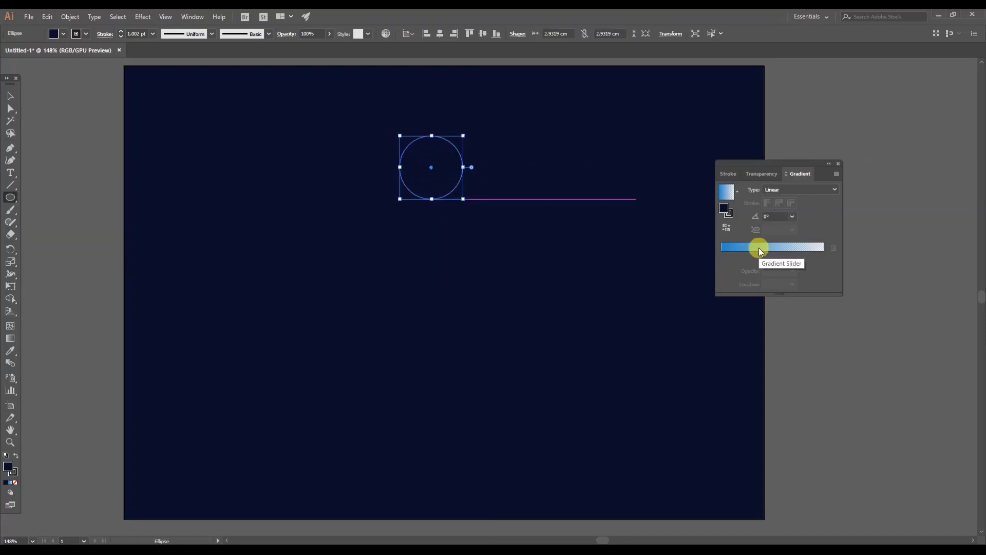
{"action": "left_click", "coordinate": [759, 249]}
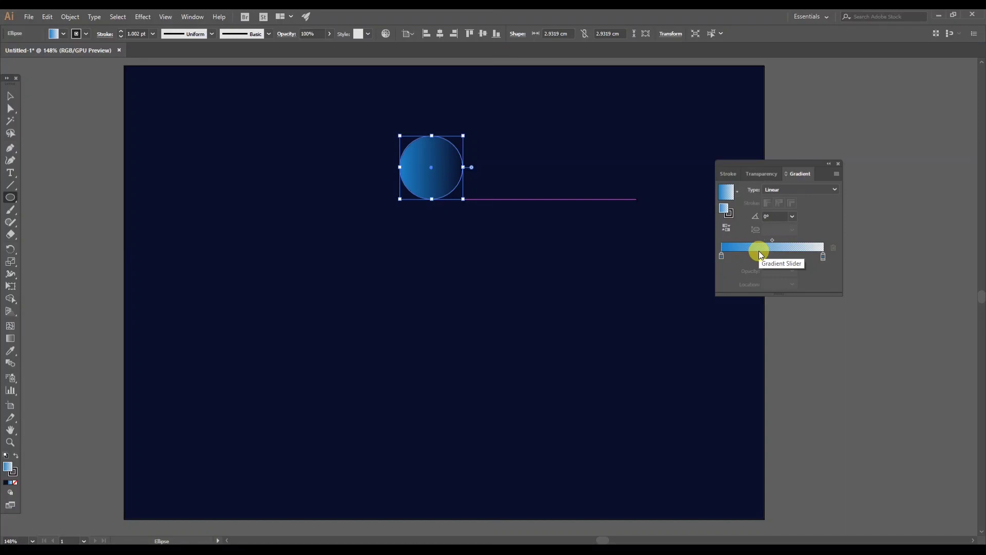
Change the first colour stop of the circle's gradient to white and remove the circle's stroke.
{"action": "double_click", "coordinate": [720, 257]}
{"action": "left_click", "coordinate": [705, 288]}
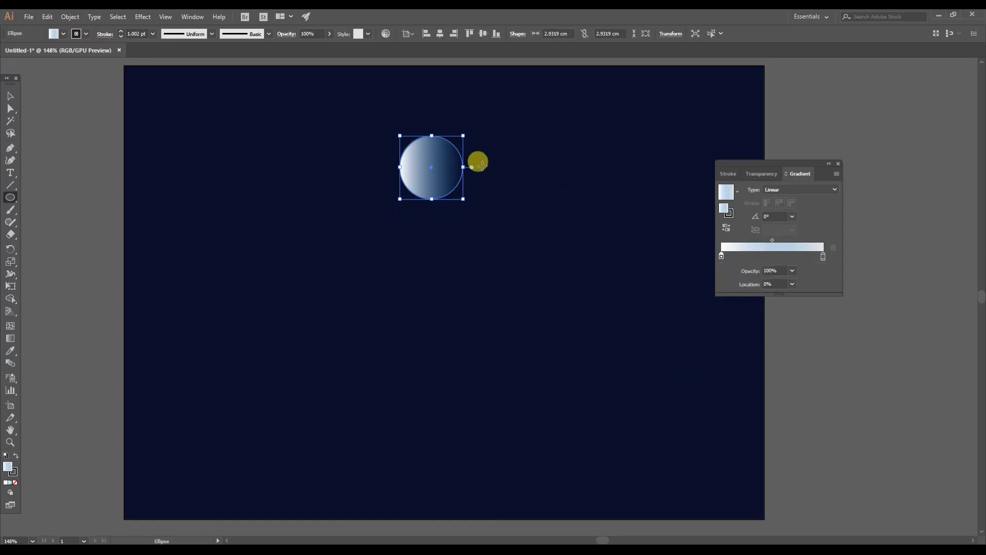
{"action": "key", "text": "v"}
{"action": "left_click", "coordinate": [86, 35]}
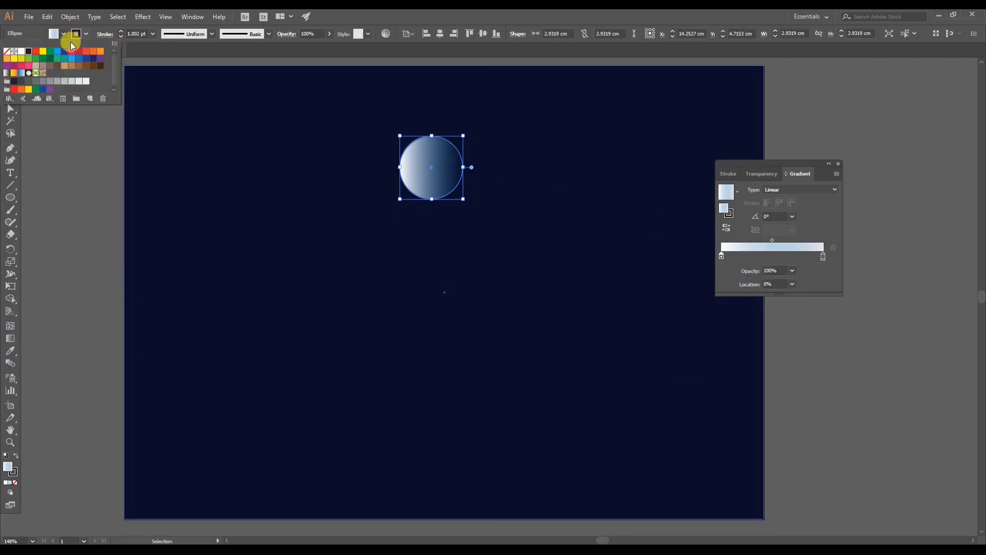
{"action": "left_click", "coordinate": [7, 52]}
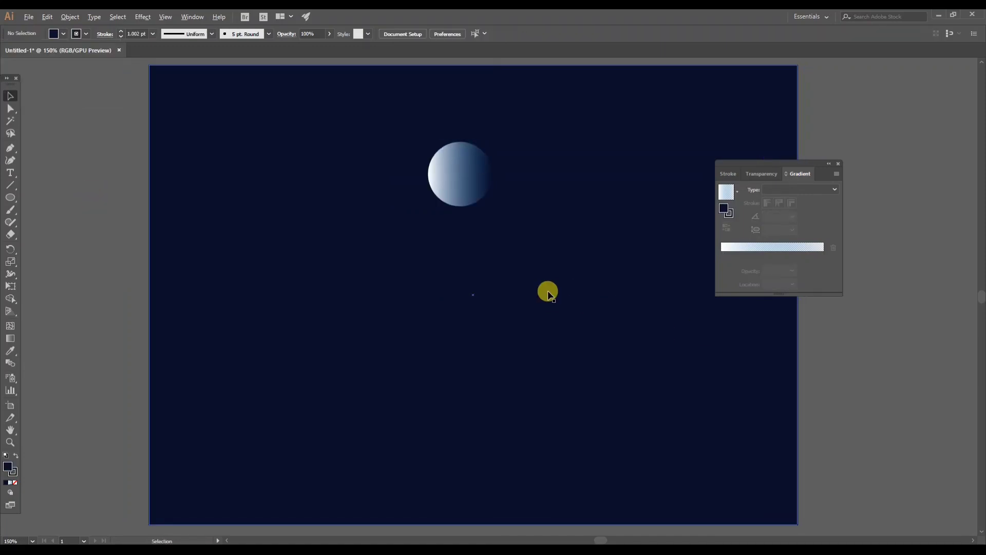
Rotate the circle so its gradient runs at -60° with the white side at the upper left.
{"action": "scroll", "coordinate": [549, 291], "scroll_direction": "up", "scroll_amount": 1}
{"action": "left_click_drag", "start_coordinate": [535, 225], "coordinate": [539, 257]}
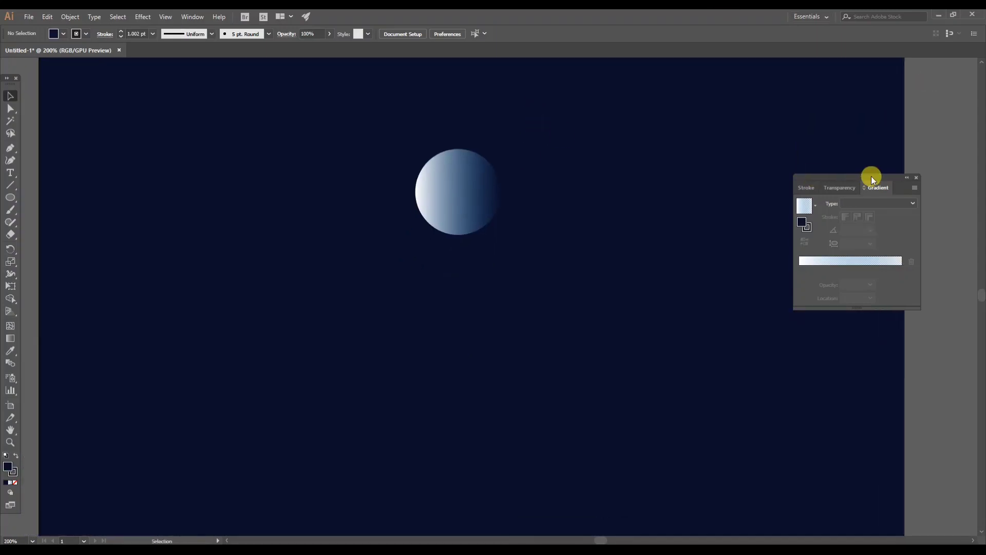
{"action": "left_click_drag", "start_coordinate": [876, 179], "coordinate": [946, 177]}
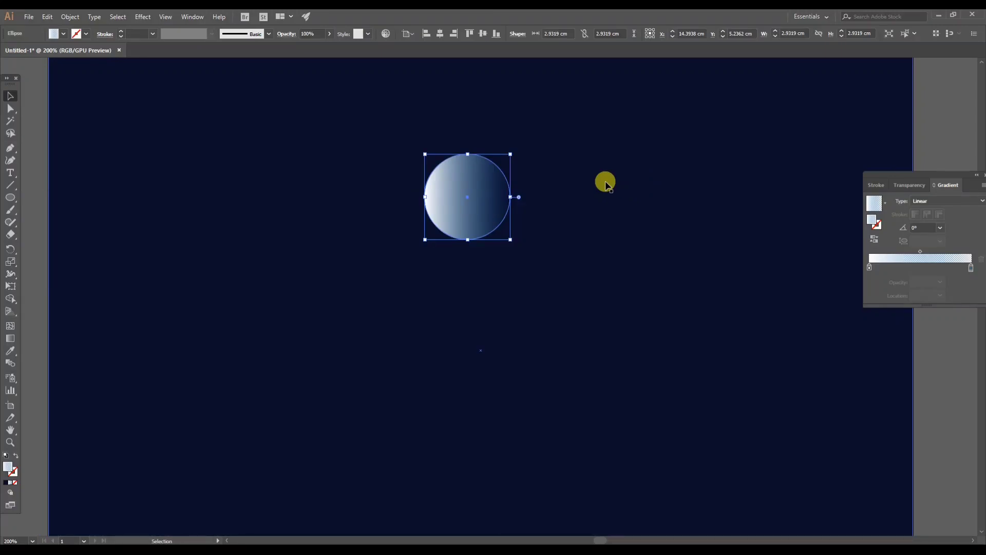
{"action": "left_click", "coordinate": [607, 184]}
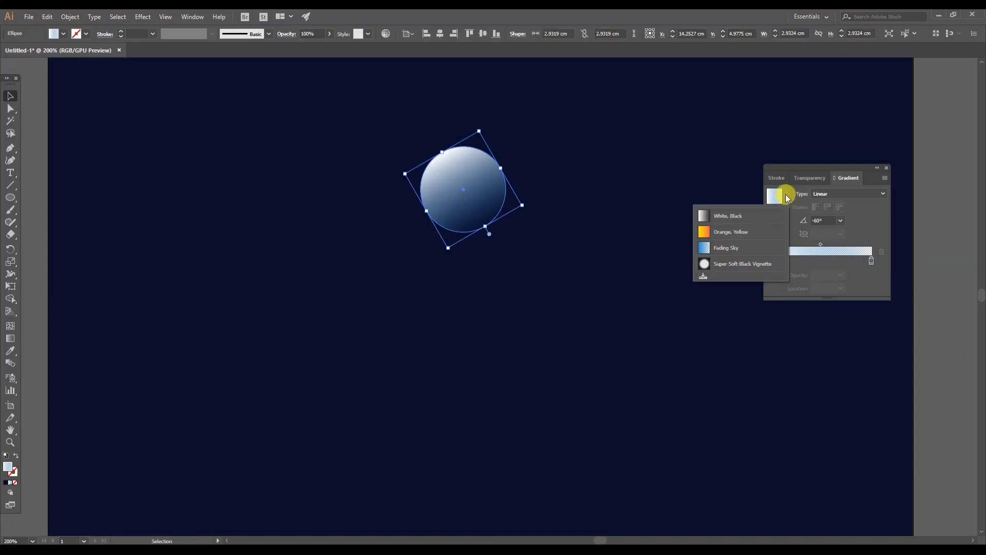
Apply the Orange, Yellow preset gradient to the circle and keep only its yellow and red end stops.
{"action": "left_click", "coordinate": [786, 196]}
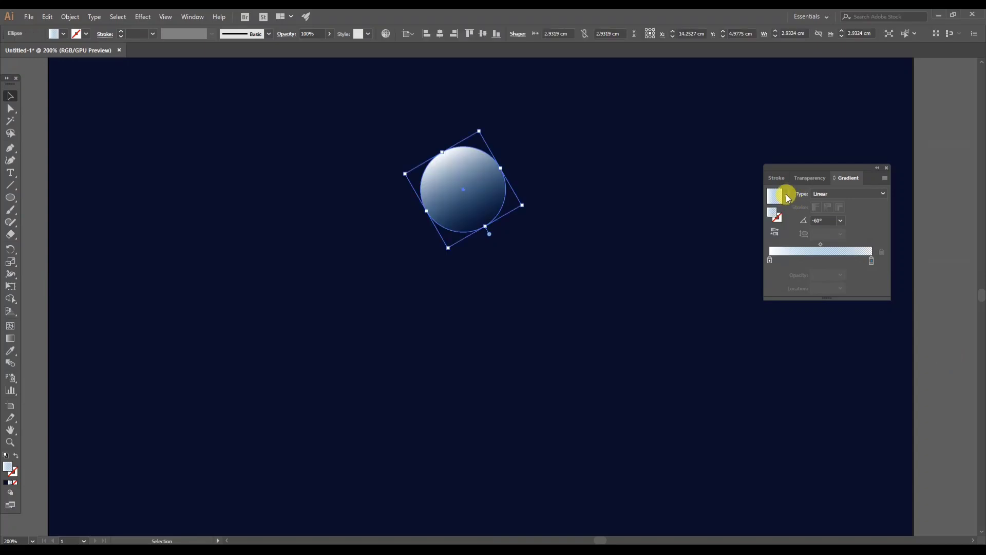
{"action": "left_click", "coordinate": [786, 195]}
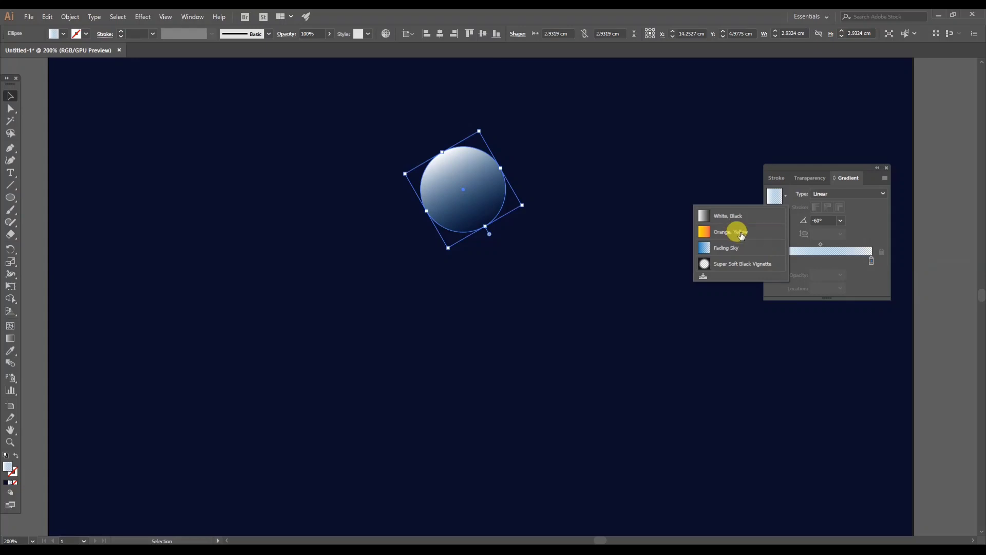
{"action": "left_click", "coordinate": [740, 233]}
Set the opacity of the gradient's red end stop to 0%.
{"action": "left_click", "coordinate": [869, 260]}
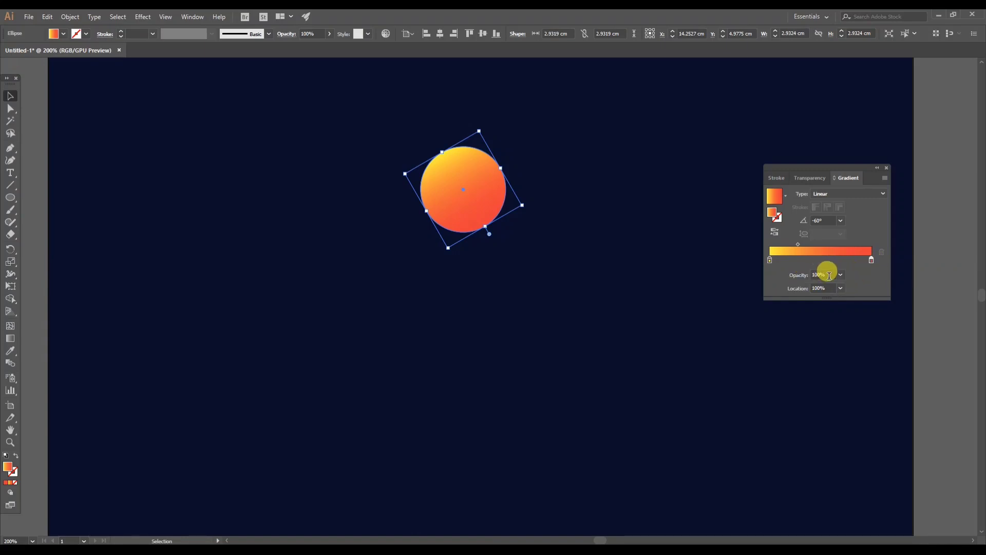
{"action": "left_click", "coordinate": [810, 275]}
{"action": "left_click", "coordinate": [840, 275]}
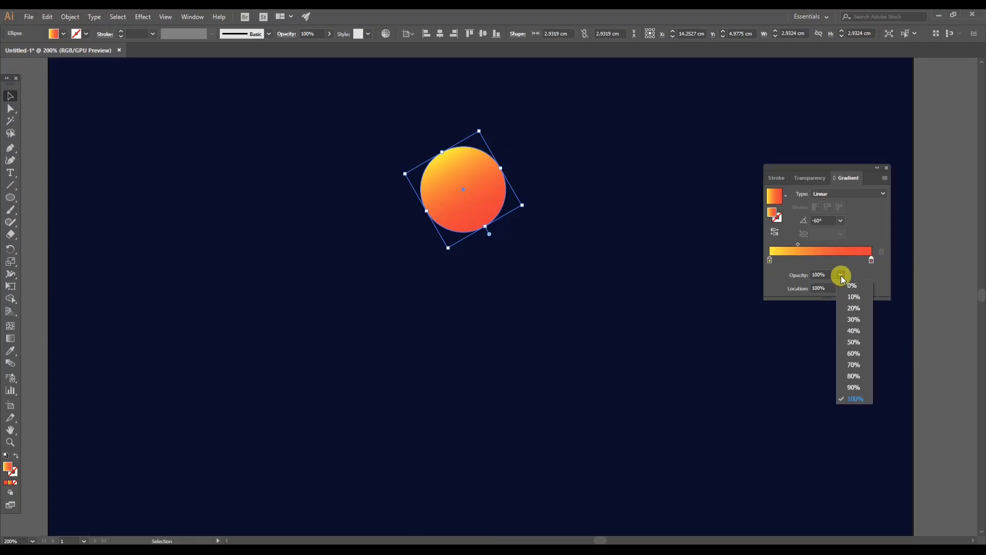
{"action": "left_click", "coordinate": [852, 286]}
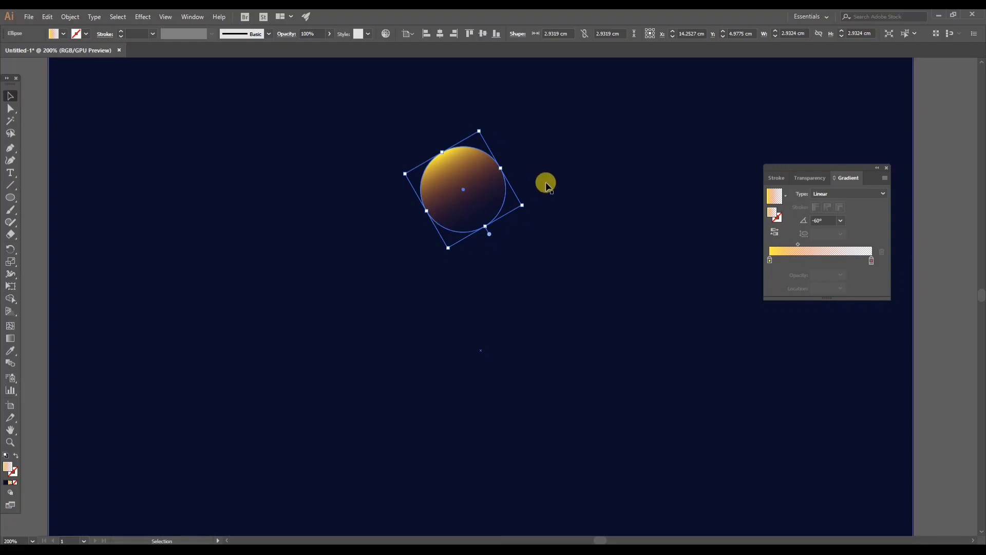
Move the circle off the artboard to check its transparent side against the grey canvas, and undo the move.
{"action": "left_click_drag", "start_coordinate": [347, 171], "coordinate": [593, 174]}
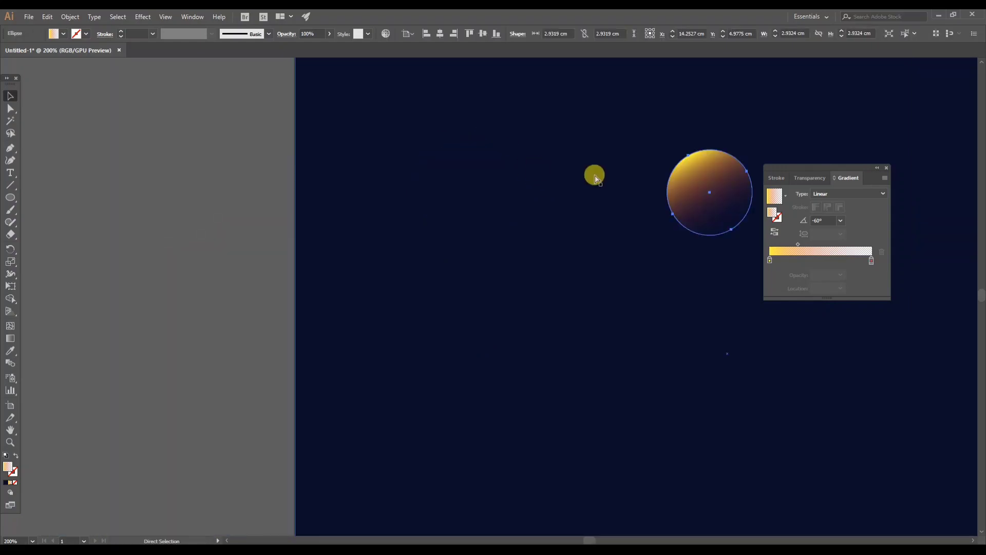
{"action": "left_click_drag", "start_coordinate": [695, 193], "coordinate": [175, 203]}
{"action": "left_click", "coordinate": [223, 127]}
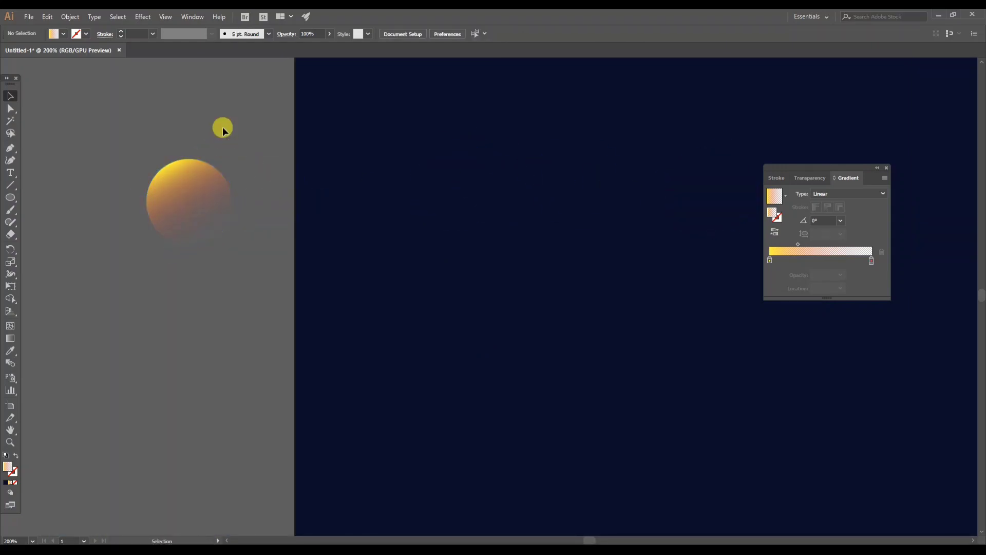
{"action": "key", "text": "ctrl+z"}
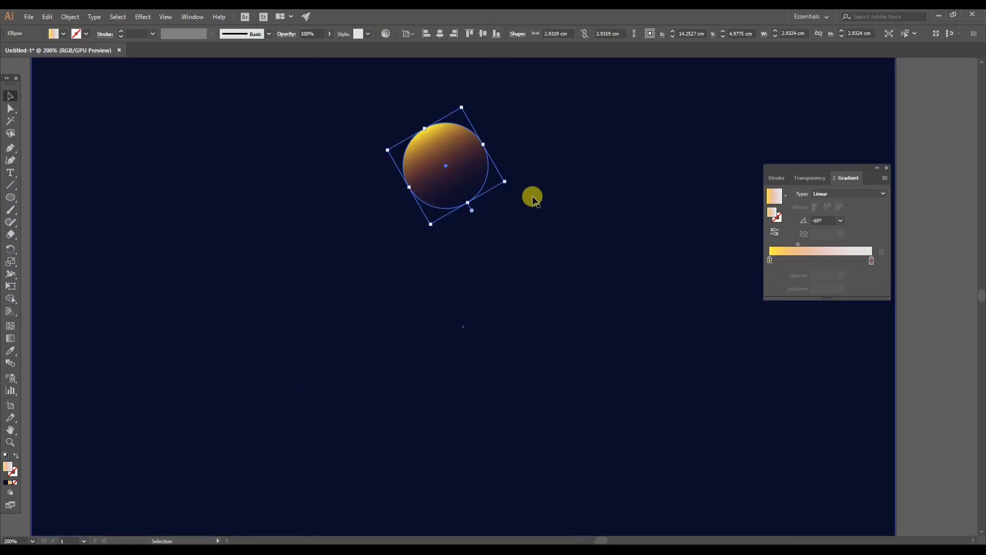
Set the opacity of the gradient's red end stop to 50%.
{"action": "left_click_drag", "start_coordinate": [521, 197], "coordinate": [587, 204]}
{"action": "left_click", "coordinate": [871, 260]}
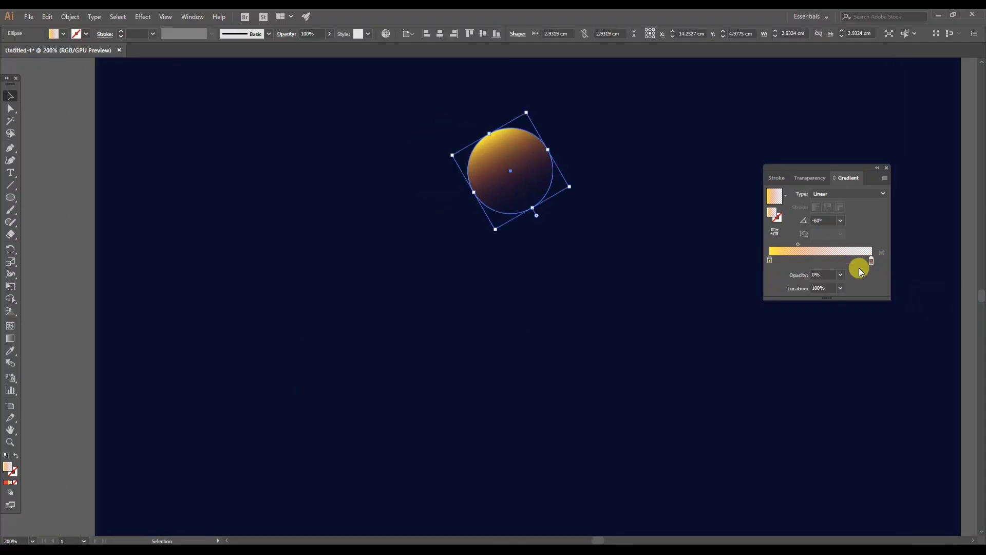
{"action": "left_click", "coordinate": [841, 276]}
{"action": "left_click", "coordinate": [841, 276]}
{"action": "left_click", "coordinate": [841, 276]}
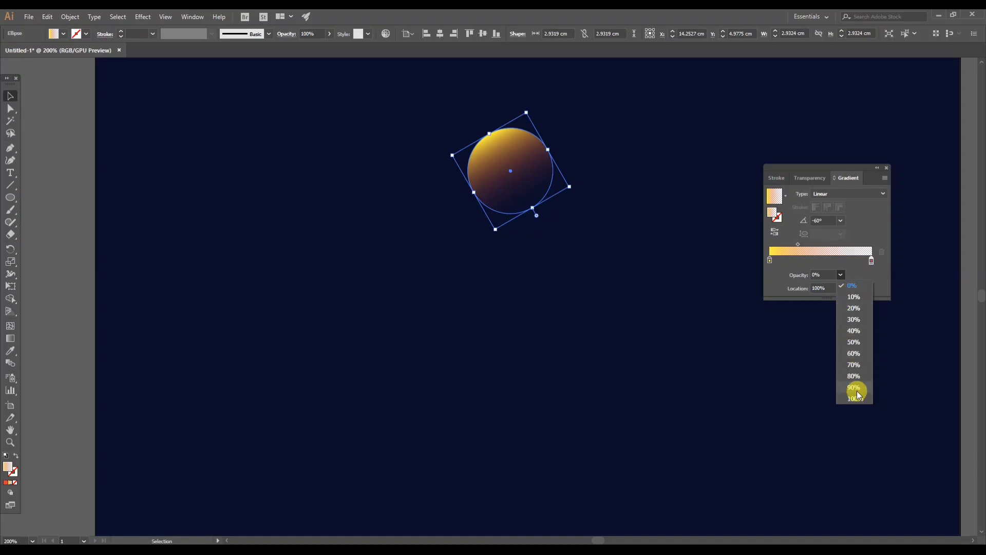
{"action": "left_click", "coordinate": [853, 342]}
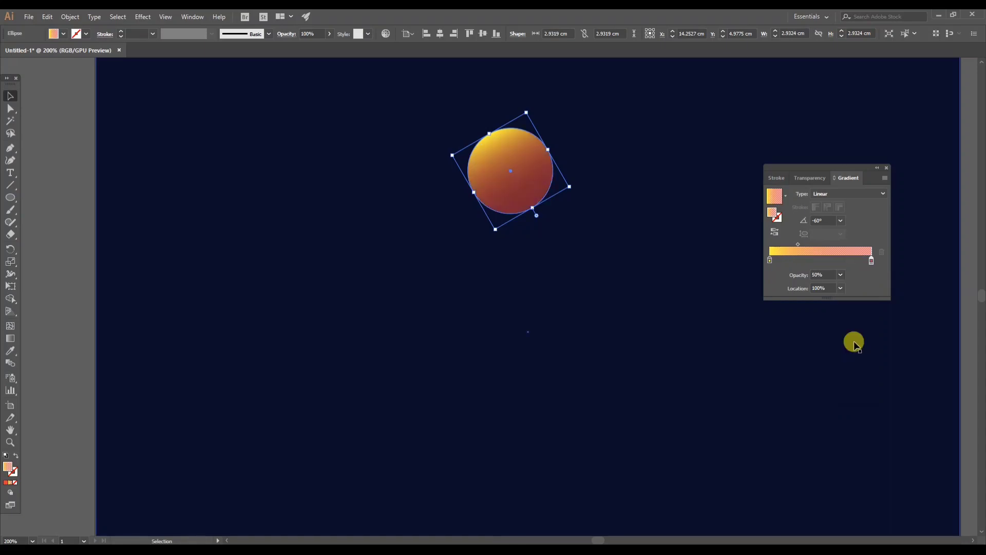
Set the red end stop's opacity to 100% and move the circle slightly down and to the right on the artboard.
{"action": "left_click", "coordinate": [840, 274]}
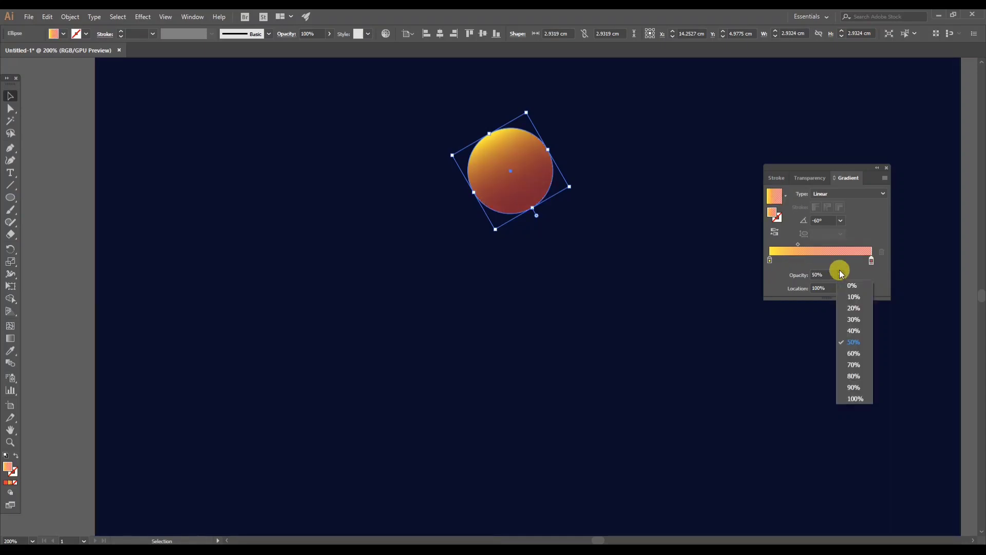
{"action": "left_click", "coordinate": [853, 397]}
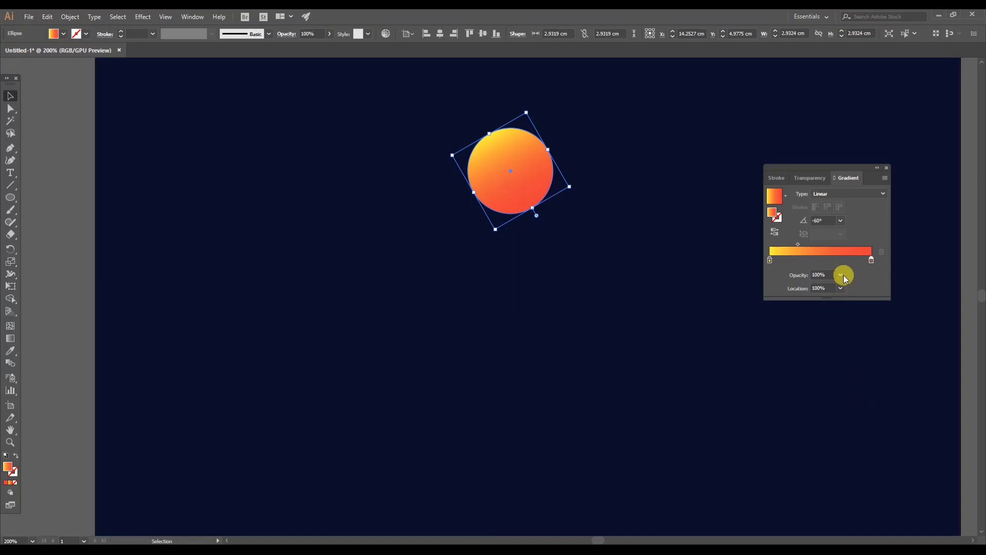
{"action": "key", "text": "ctrl+minus"}
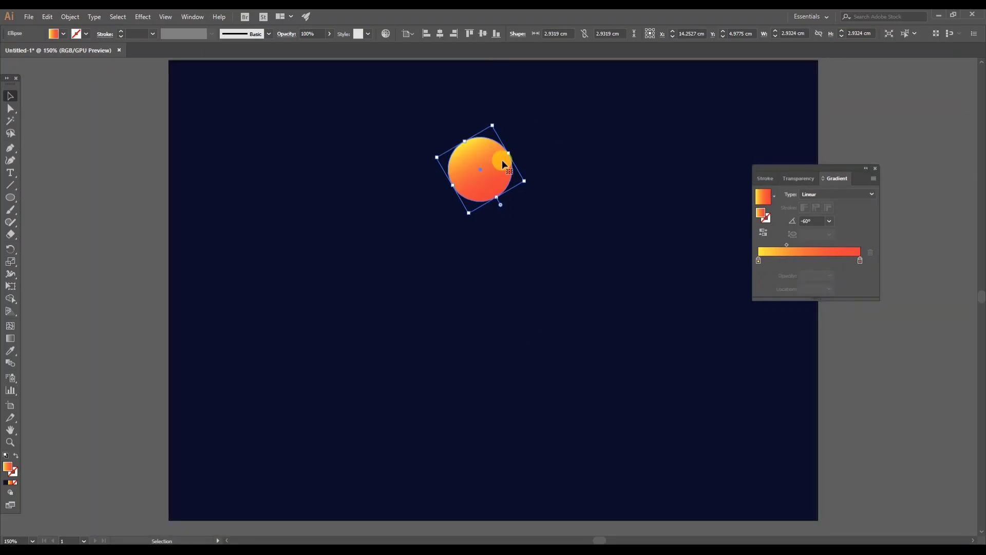
{"action": "left_click_drag", "start_coordinate": [502, 163], "coordinate": [515, 199]}
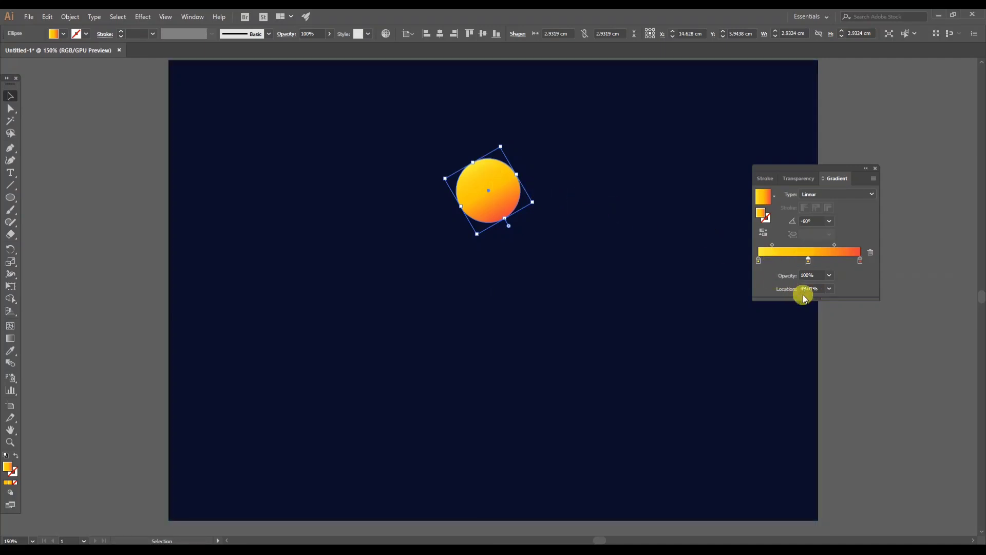
Try the gradient's golden middle stop at locations of 50%, 70% and 20%.
{"action": "left_click", "coordinate": [830, 290]}
{"action": "left_click", "coordinate": [842, 356]}
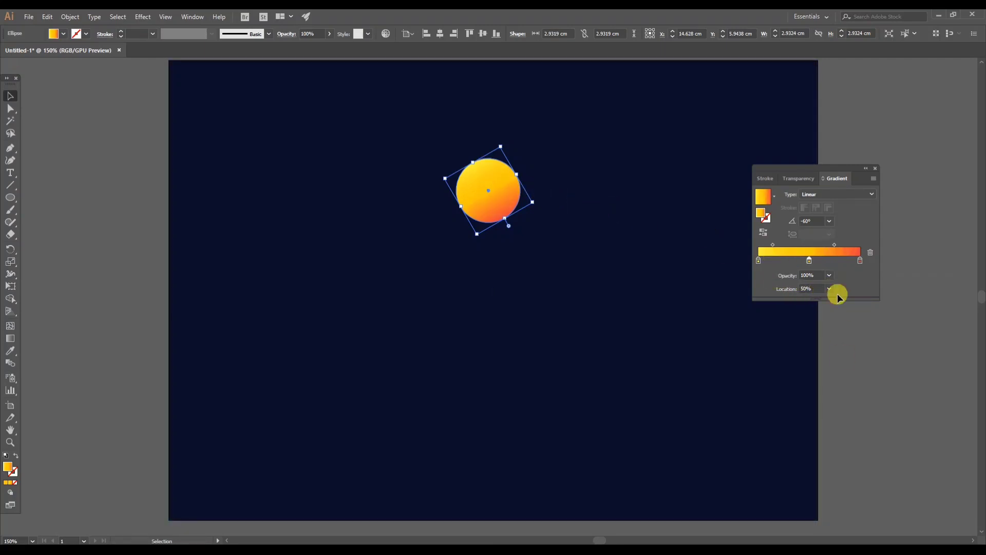
{"action": "left_click", "coordinate": [832, 289]}
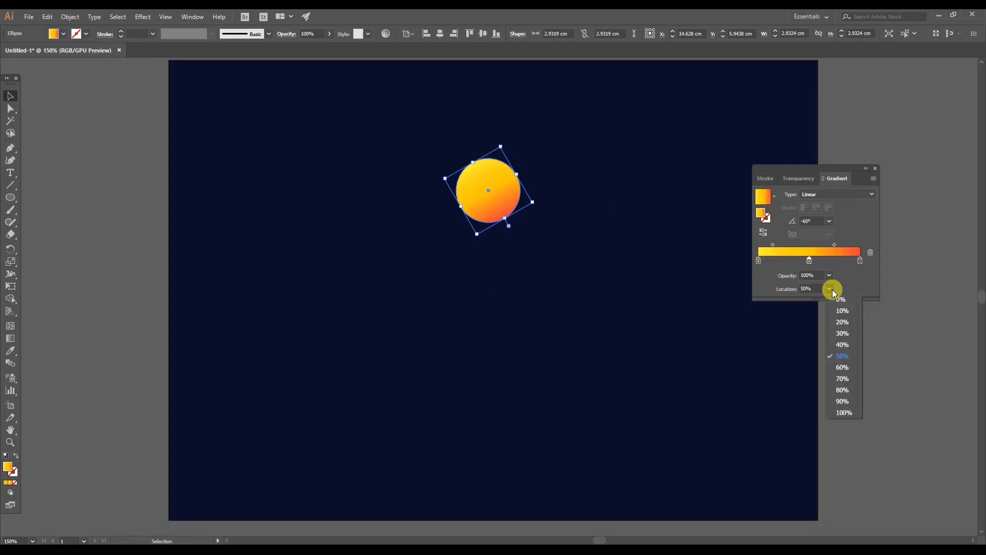
{"action": "left_click", "coordinate": [843, 381]}
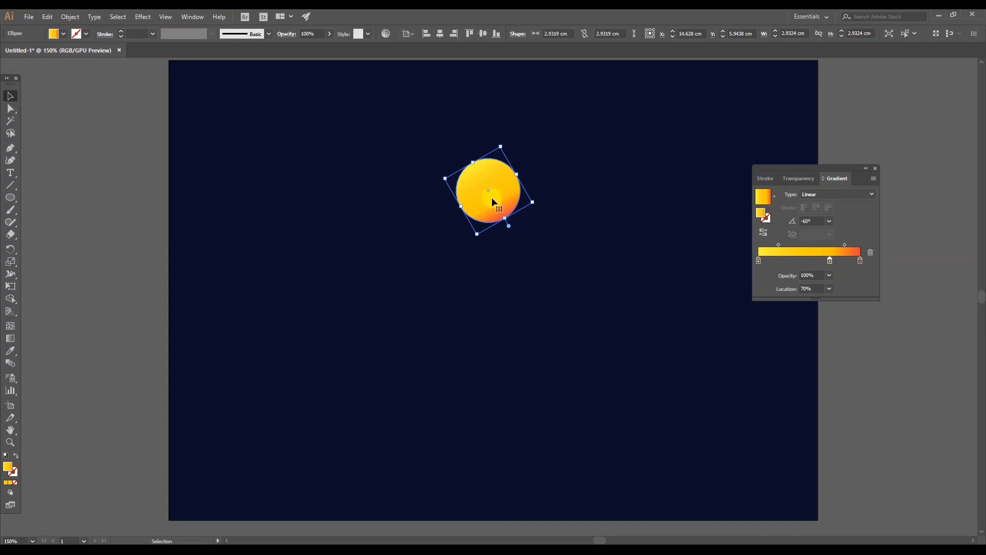
{"action": "left_click", "coordinate": [829, 288]}
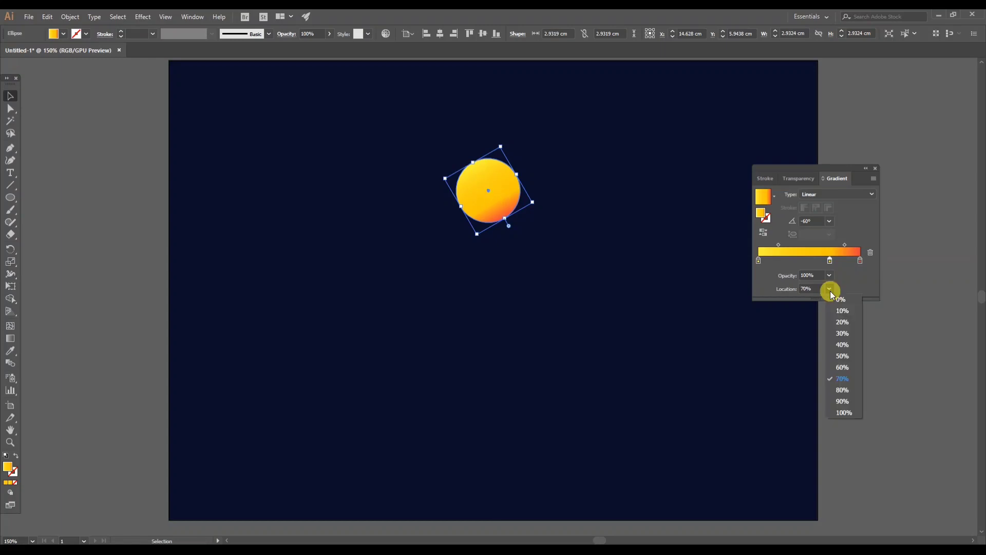
{"action": "left_click", "coordinate": [843, 322]}
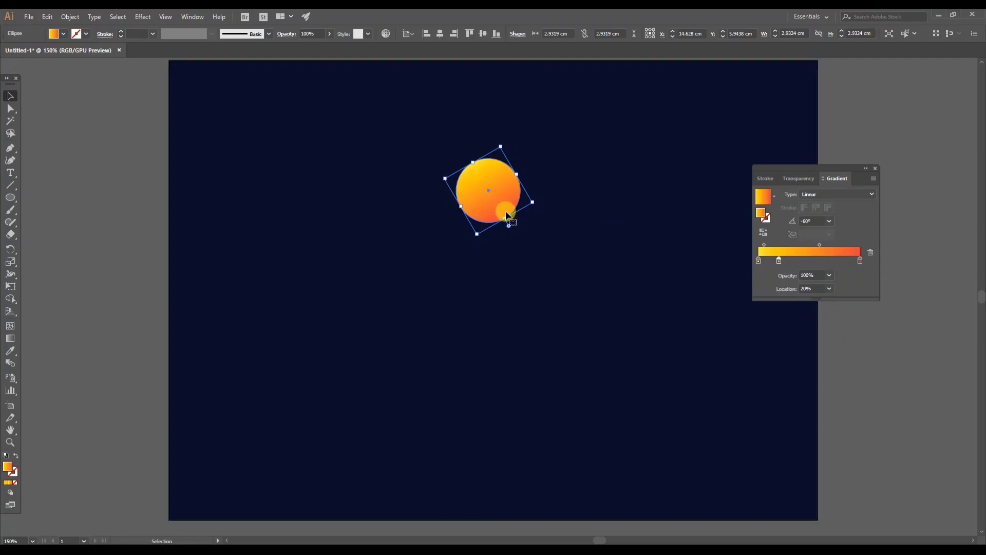
With the Gradient tool active, slide the golden middle stop towards the red end and back to a location of about 43%.
{"action": "key", "text": "g"}
{"action": "mouse_move", "coordinate": [779, 261]}
{"action": "left_mouse_down"}
{"action": "mouse_move", "coordinate": [831, 261]}
{"action": "mouse_move", "coordinate": [822, 283]}
{"action": "left_mouse_up"}
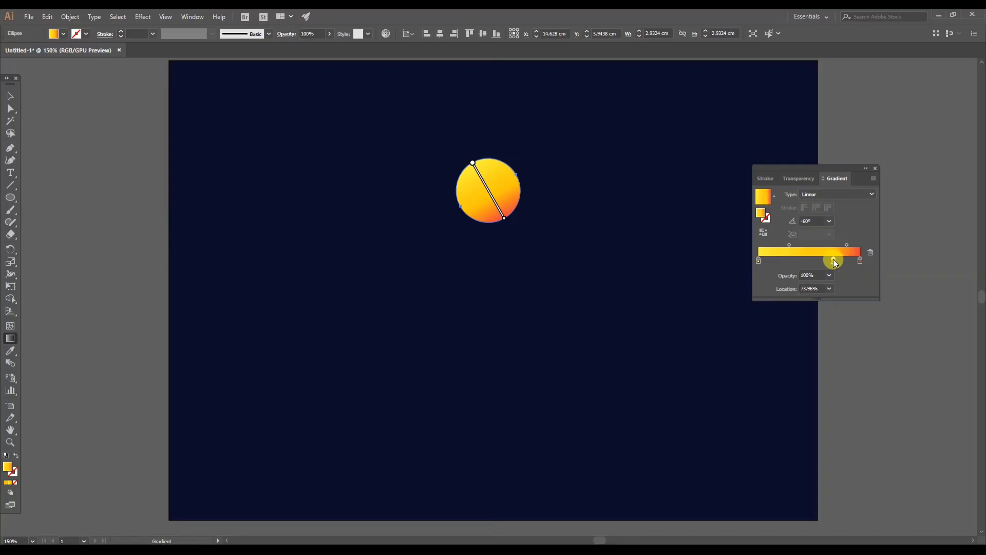
{"action": "mouse_move", "coordinate": [834, 259]}
{"action": "left_mouse_down"}
{"action": "mouse_move", "coordinate": [785, 260]}
{"action": "mouse_move", "coordinate": [809, 261]}
{"action": "left_mouse_up"}
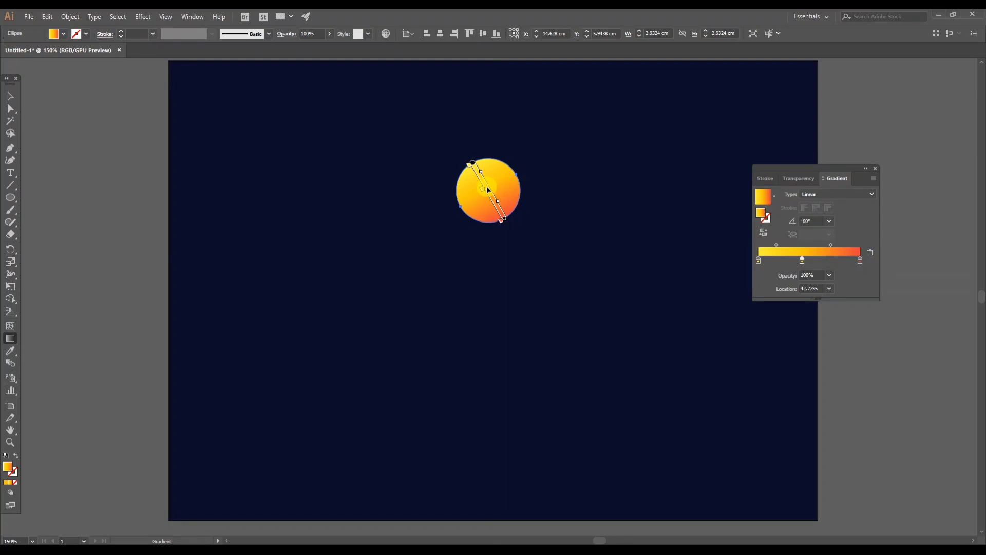
Shift the circle's gradient annotator back and forth along its -60° line and leave it roughly centred on the circle.
{"action": "mouse_move", "coordinate": [487, 187]}
{"action": "left_mouse_down"}
{"action": "mouse_move", "coordinate": [498, 210]}
{"action": "mouse_move", "coordinate": [485, 184]}
{"action": "left_mouse_up"}
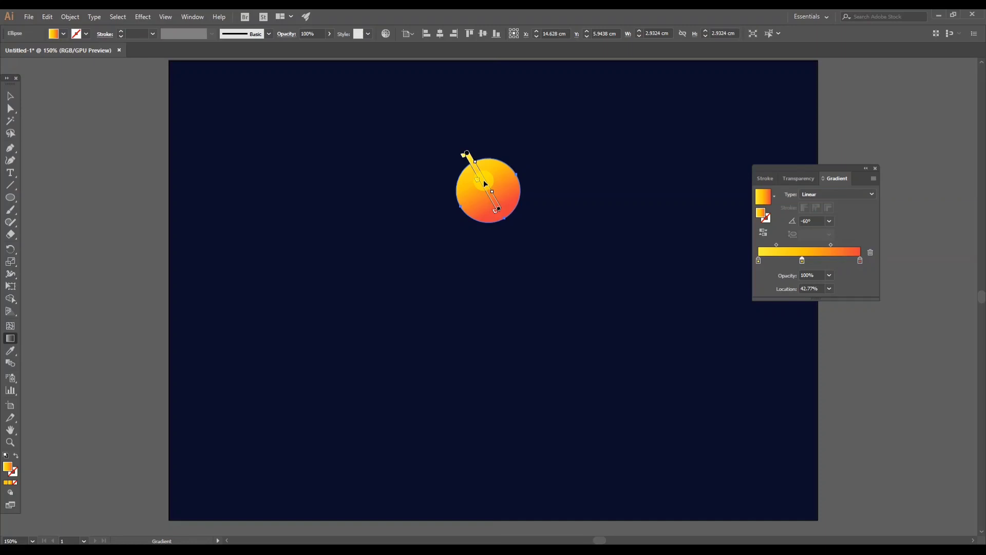
{"action": "left_click_drag", "start_coordinate": [483, 181], "coordinate": [484, 178]}
{"action": "mouse_move", "coordinate": [488, 186]}
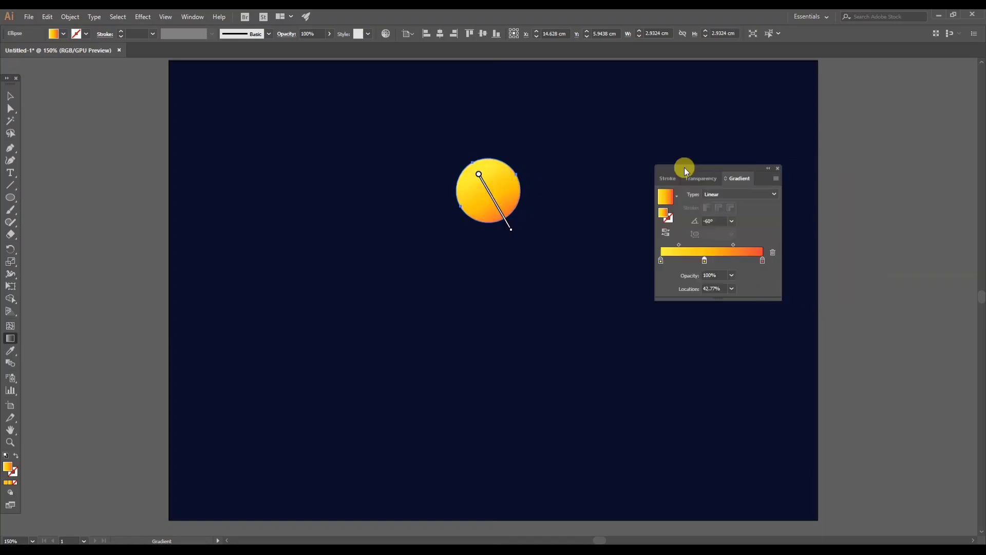
{"action": "left_click_drag", "start_coordinate": [685, 168], "coordinate": [674, 167]}
{"action": "left_click_drag", "start_coordinate": [494, 197], "coordinate": [493, 195]}
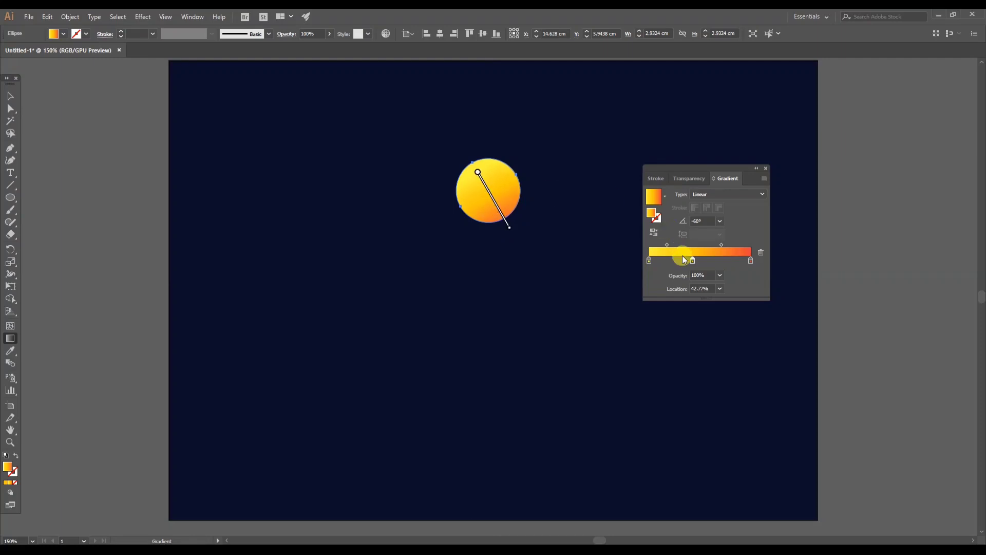
{"action": "mouse_move", "coordinate": [502, 207]}
{"action": "left_click_drag", "start_coordinate": [499, 192], "coordinate": [495, 184]}
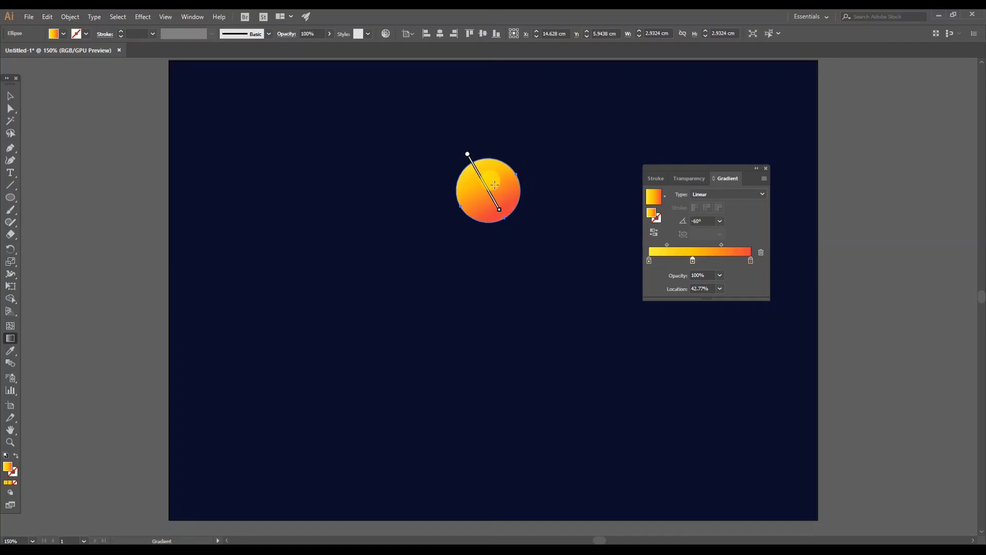
{"action": "left_click_drag", "start_coordinate": [485, 185], "coordinate": [490, 192]}
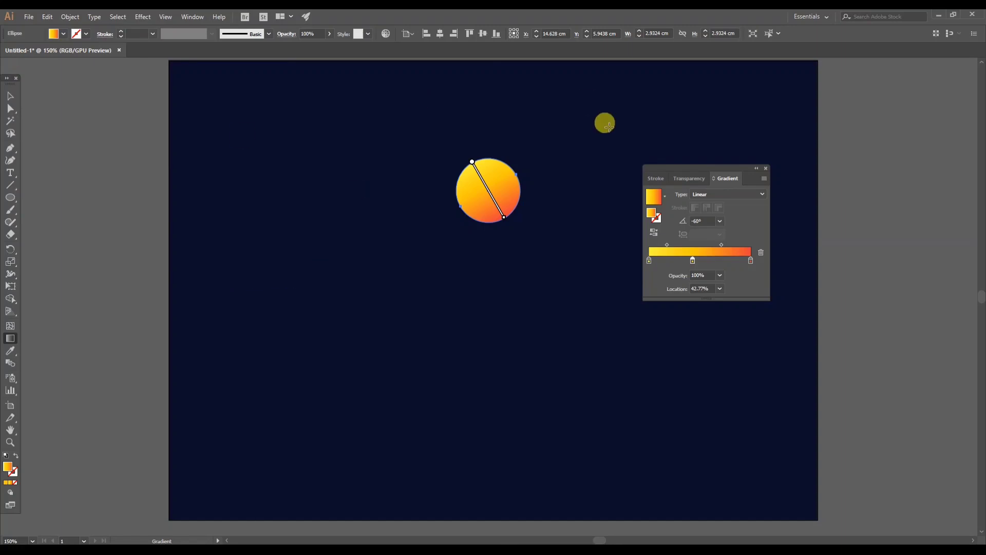
Clear the artboard, add the text ADOBE and scale it up to 99.52 pt.
{"action": "left_click", "coordinate": [11, 96]}
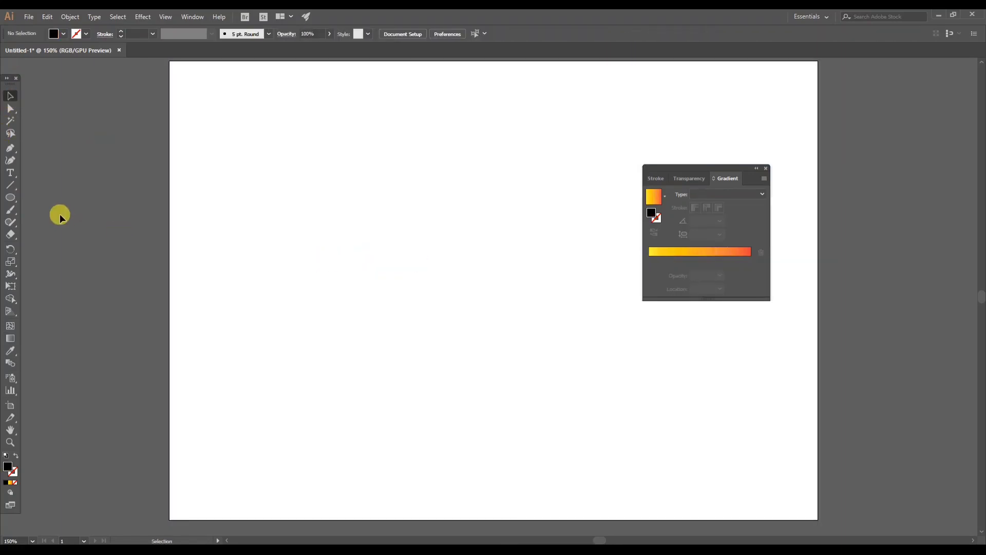
{"action": "left_click", "coordinate": [10, 173]}
{"action": "left_click", "coordinate": [338, 280]}
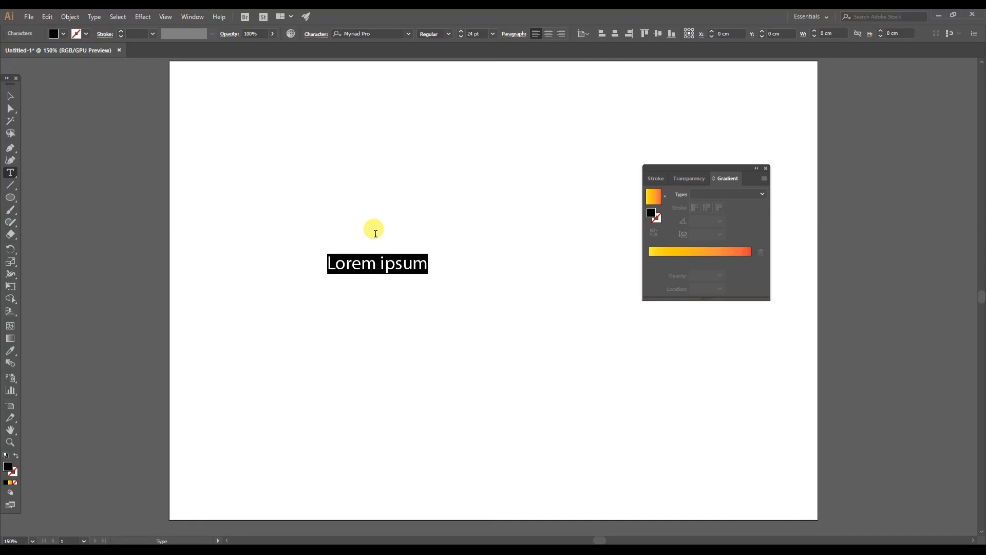
{"action": "type", "text": "ADOBE"}
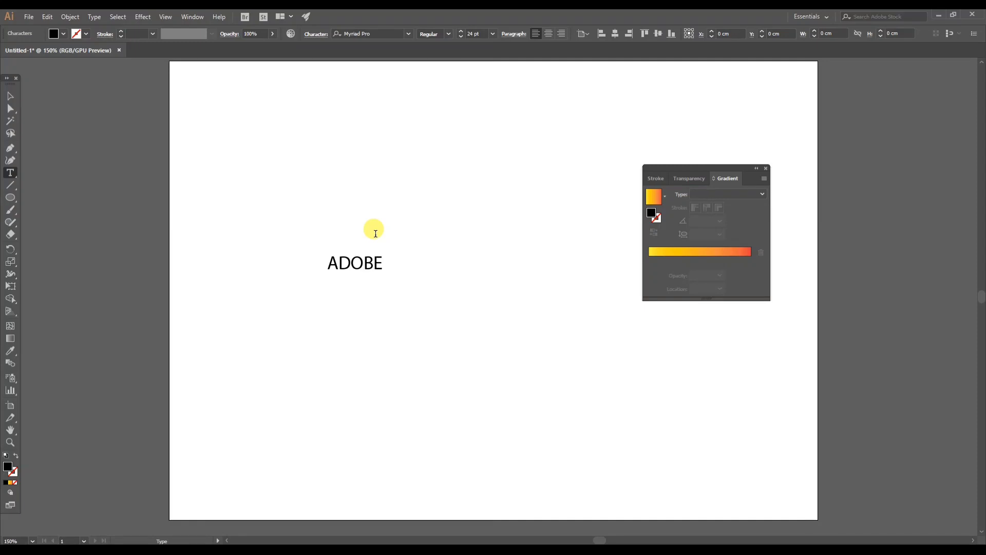
{"action": "key", "text": "Escape"}
{"action": "left_click_drag", "start_coordinate": [382, 254], "coordinate": [556, 187]}
Try to apply the gradient to the live ADOBE text, and give the text a dark brown fill.
{"action": "left_click", "coordinate": [677, 253]}
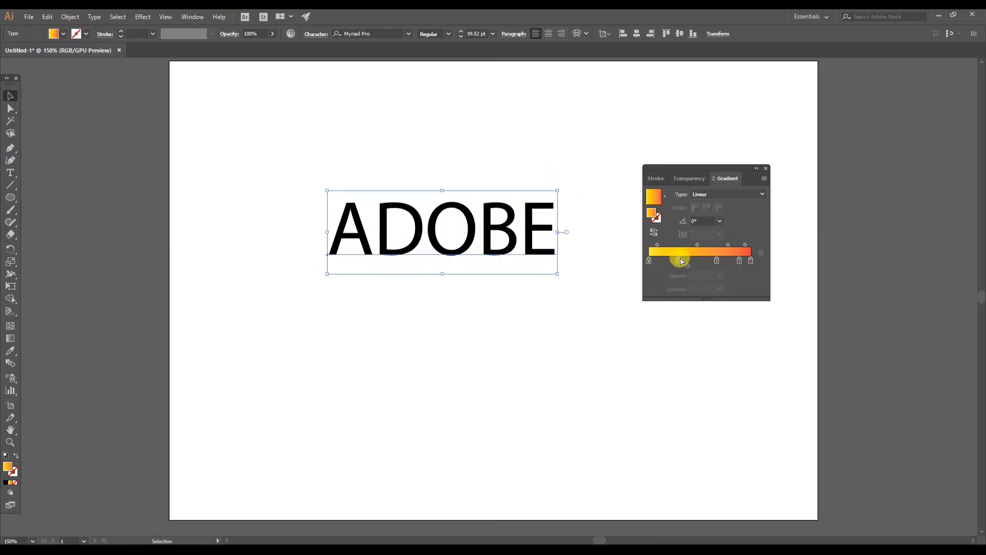
{"action": "left_click", "coordinate": [56, 33]}
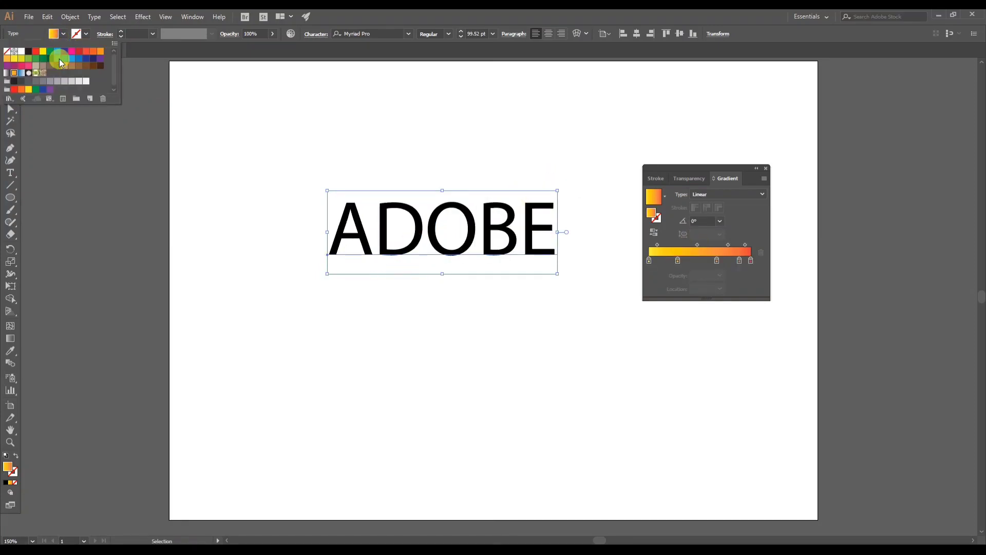
{"action": "left_click", "coordinate": [59, 66]}
{"action": "left_click", "coordinate": [418, 214]}
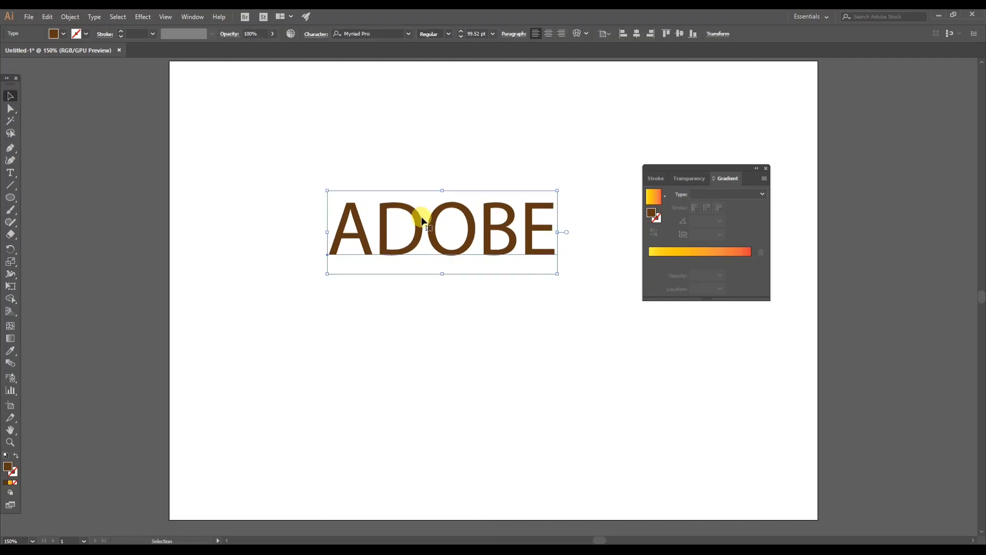
Set the ADOBE text's font style to Bold and convert it to outlines.
{"action": "left_click", "coordinate": [438, 34]}
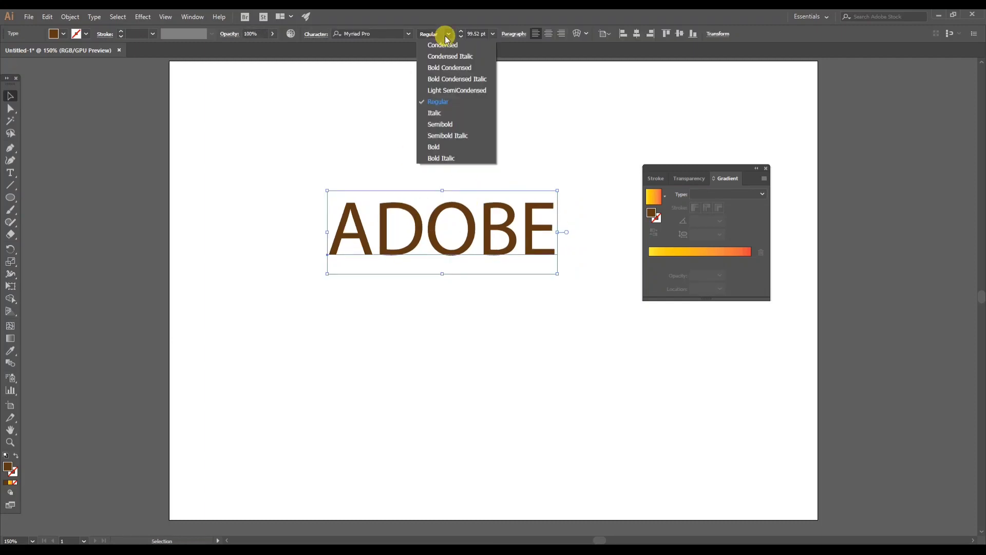
{"action": "left_click", "coordinate": [445, 146]}
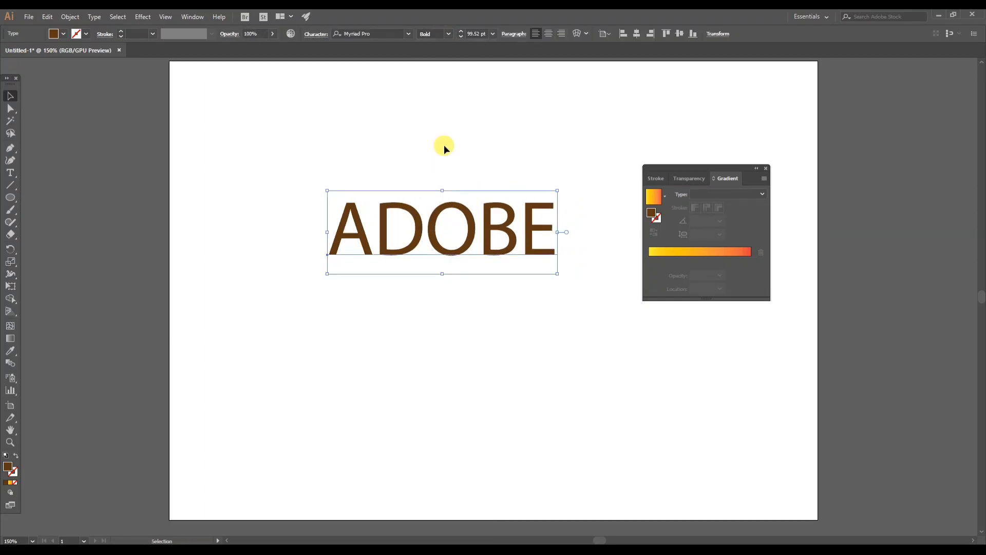
{"action": "right_click", "coordinate": [475, 219]}
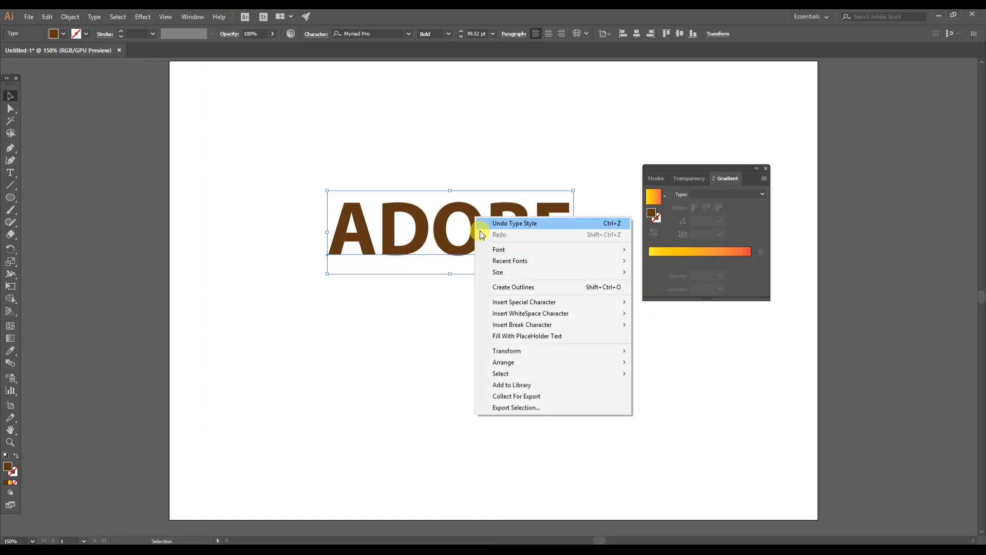
{"action": "left_click", "coordinate": [503, 291]}
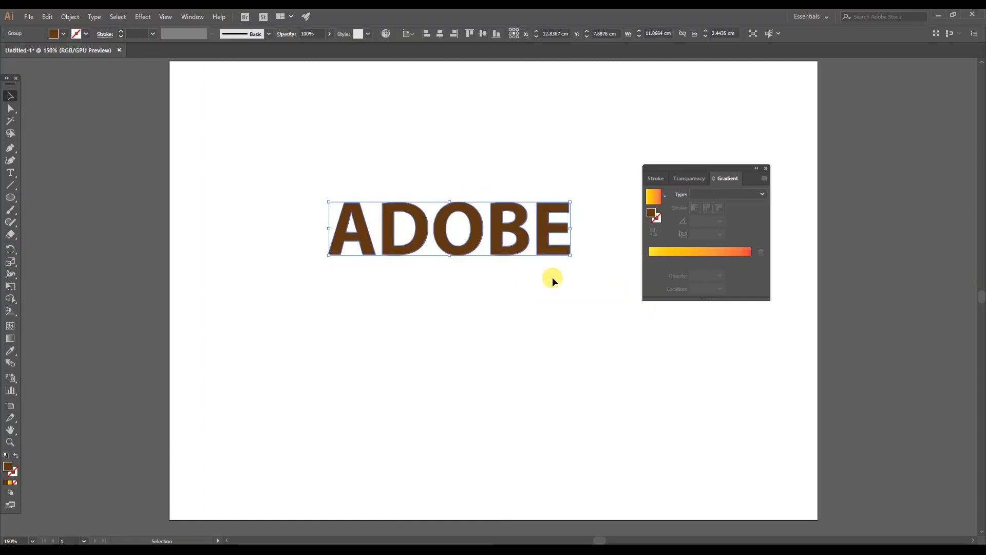
Fill the outlined ADOBE letters with the yellow-to-red linear gradient and redraw its direction diagonally across the whole word several times.
{"action": "left_click", "coordinate": [671, 259]}
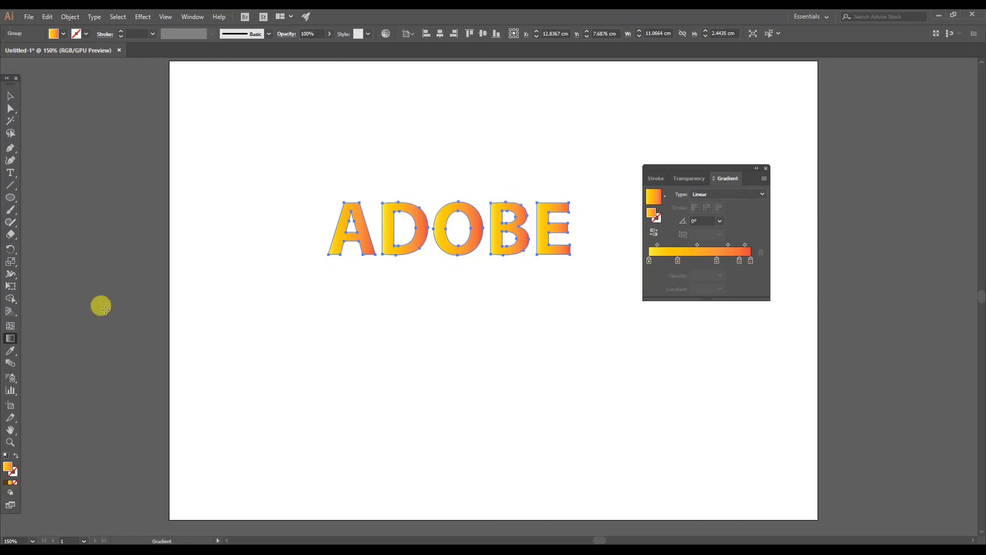
{"action": "left_click", "coordinate": [9, 339]}
{"action": "left_click_drag", "start_coordinate": [572, 205], "coordinate": [341, 248]}
{"action": "left_click_drag", "start_coordinate": [397, 194], "coordinate": [551, 245]}
{"action": "left_click_drag", "start_coordinate": [523, 198], "coordinate": [430, 259]}
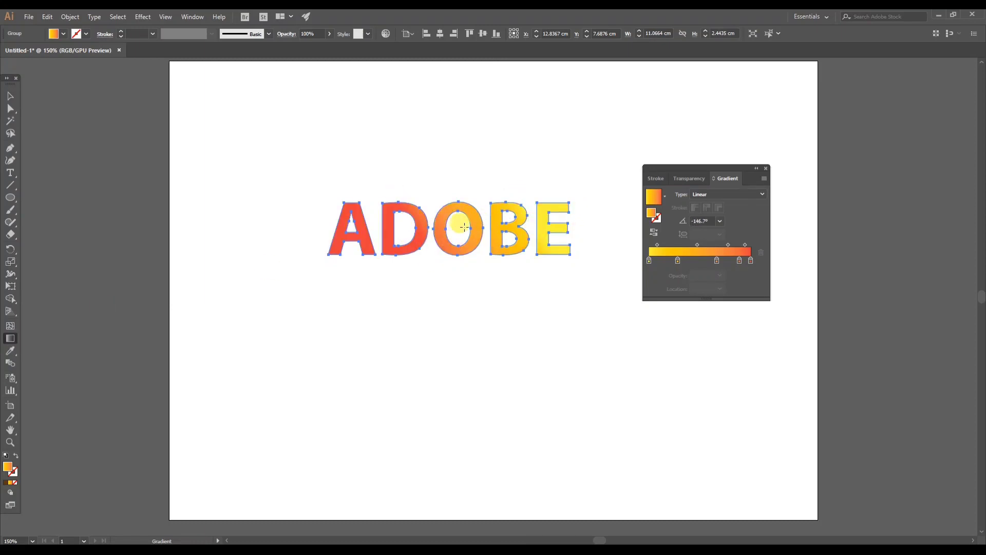
{"action": "left_click_drag", "start_coordinate": [466, 201], "coordinate": [448, 259]}
{"action": "left_click_drag", "start_coordinate": [508, 192], "coordinate": [440, 258]}
{"action": "left_click_drag", "start_coordinate": [393, 247], "coordinate": [477, 197]}
Enlarge the outlined ADOBE word and change its gradient type to Radial.
{"action": "left_click", "coordinate": [11, 96]}
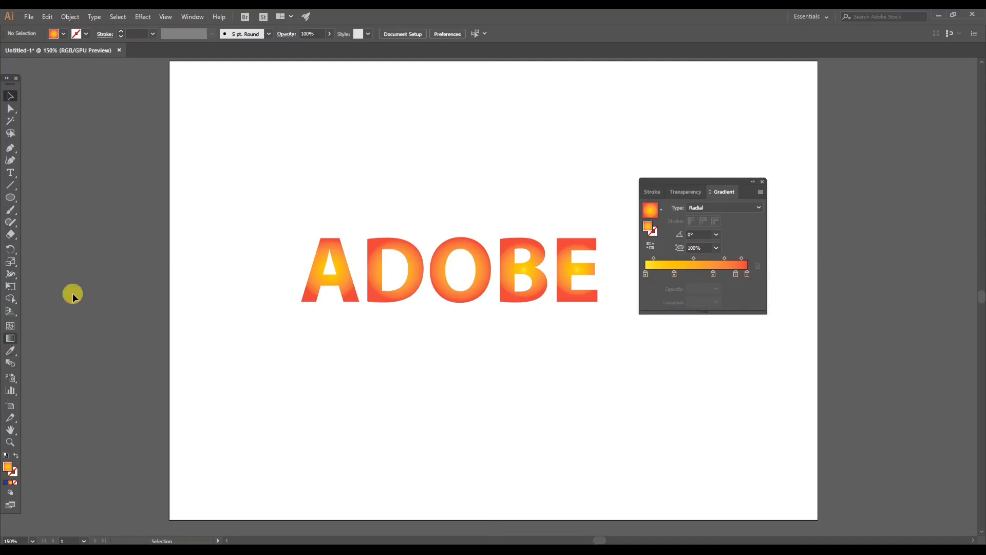
{"action": "mouse_move", "coordinate": [662, 181]}
{"action": "left_mouse_down"}
{"action": "mouse_move", "coordinate": [641, 180]}
{"action": "mouse_move", "coordinate": [694, 187]}
{"action": "mouse_move", "coordinate": [680, 186]}
{"action": "left_mouse_up"}
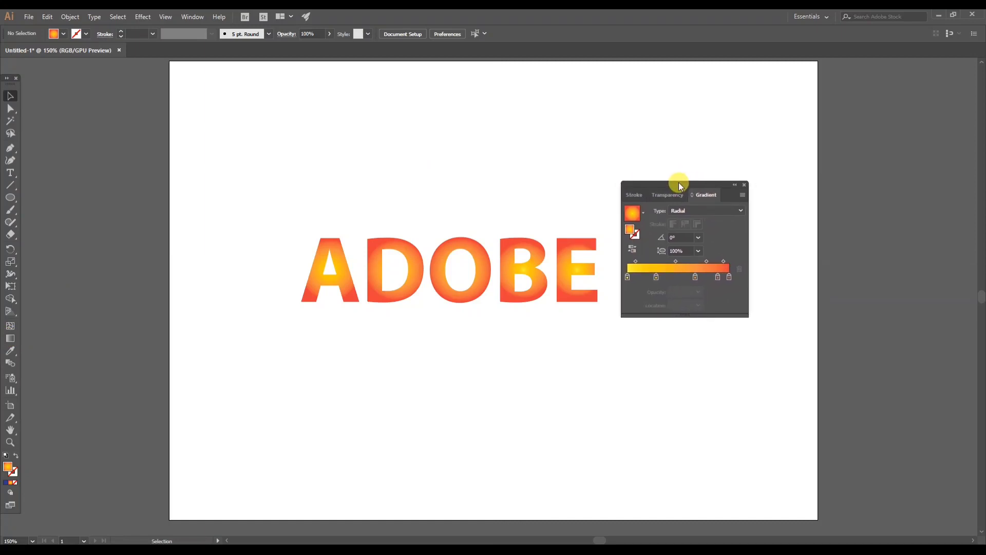